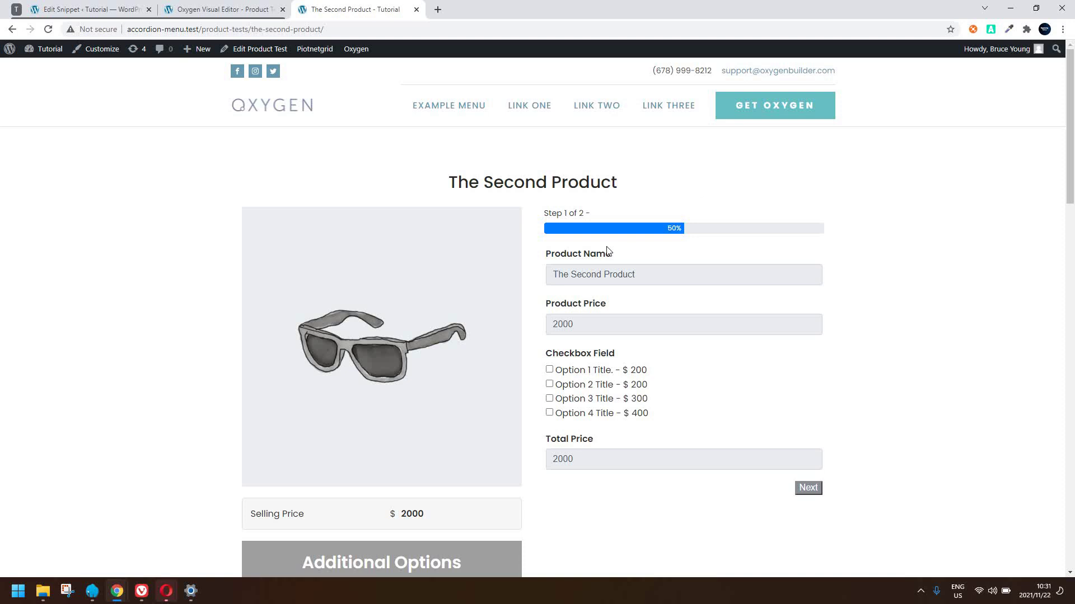
# Step: Scroll Chrome's Second Product page to find the Product Name, Selling Price and Options edit form
pyautogui.scroll(-15, 988, 331)
pyautogui.scroll(12, 988, 331)
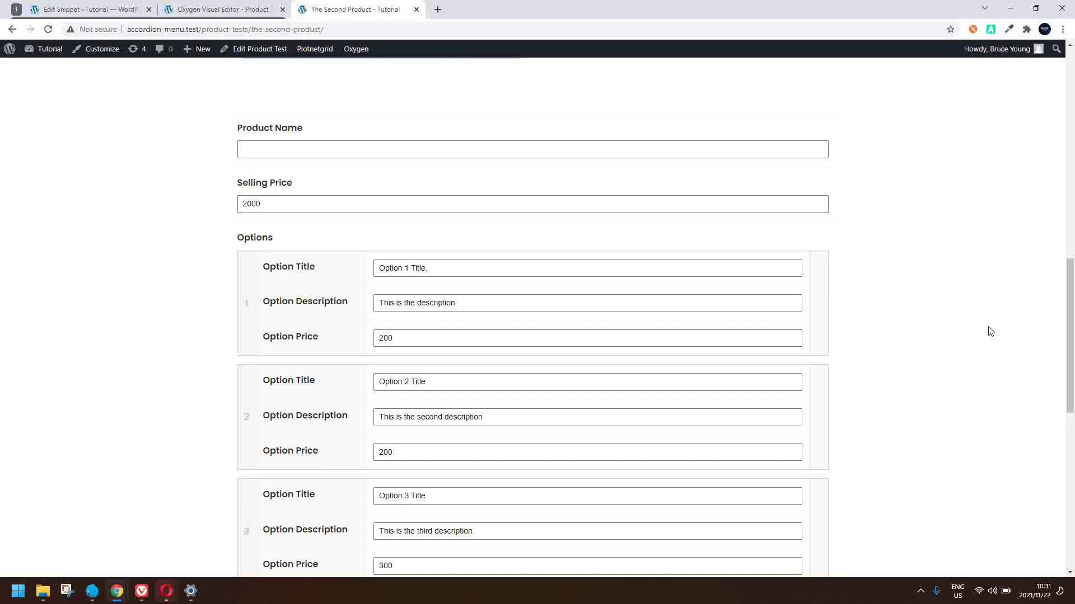
pyautogui.scroll(2, 988, 331)
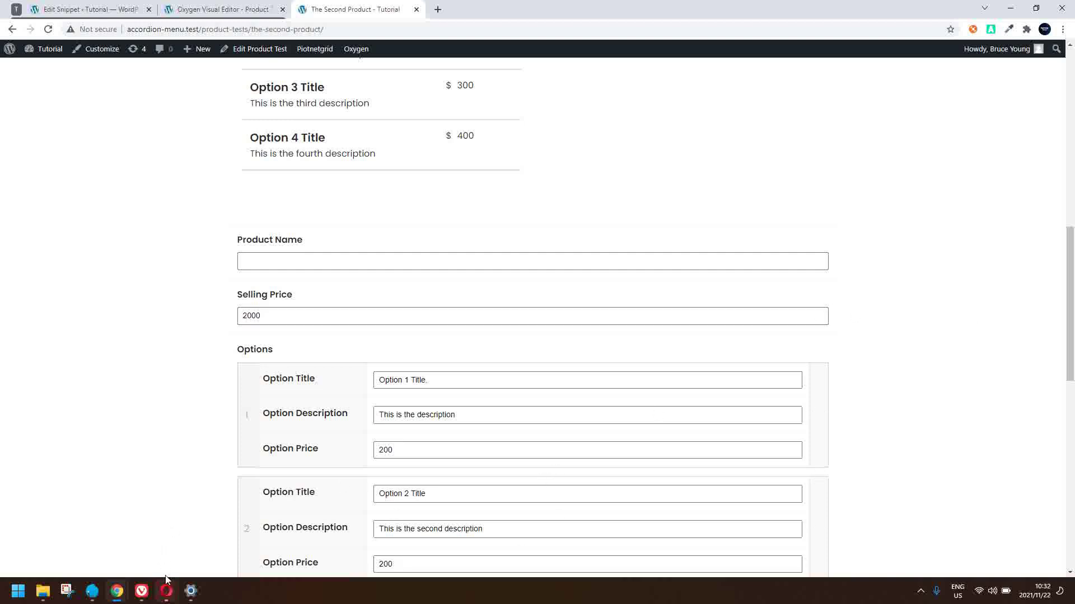
# Step: In Opera, scroll The Second Product page as a logged-out visitor down to the footer
pyautogui.click(166, 591)
pyautogui.click(188, 565)
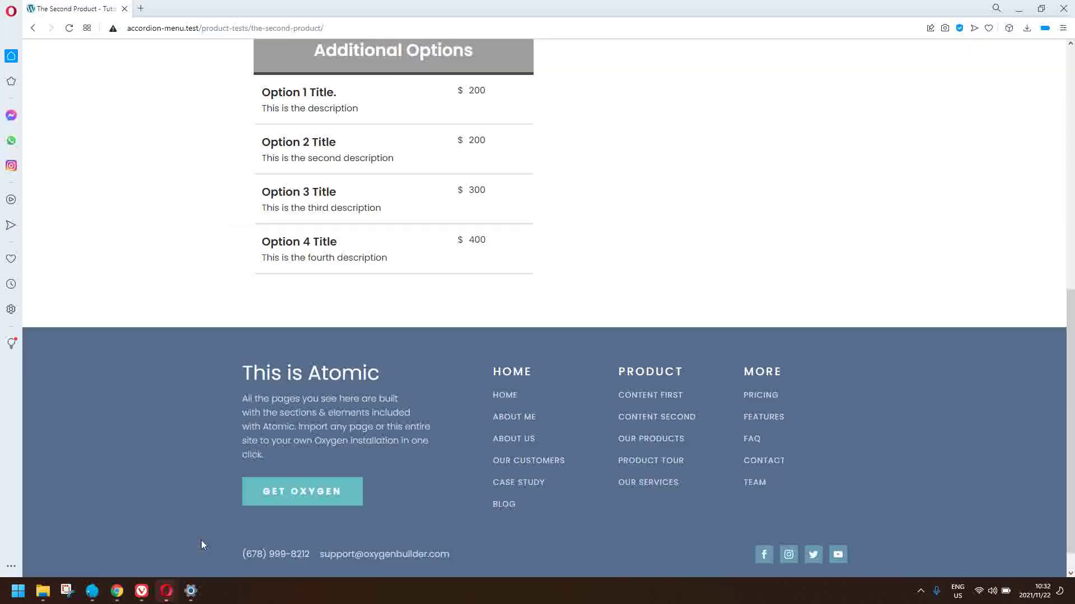
pyautogui.scroll(10, 442, 268)
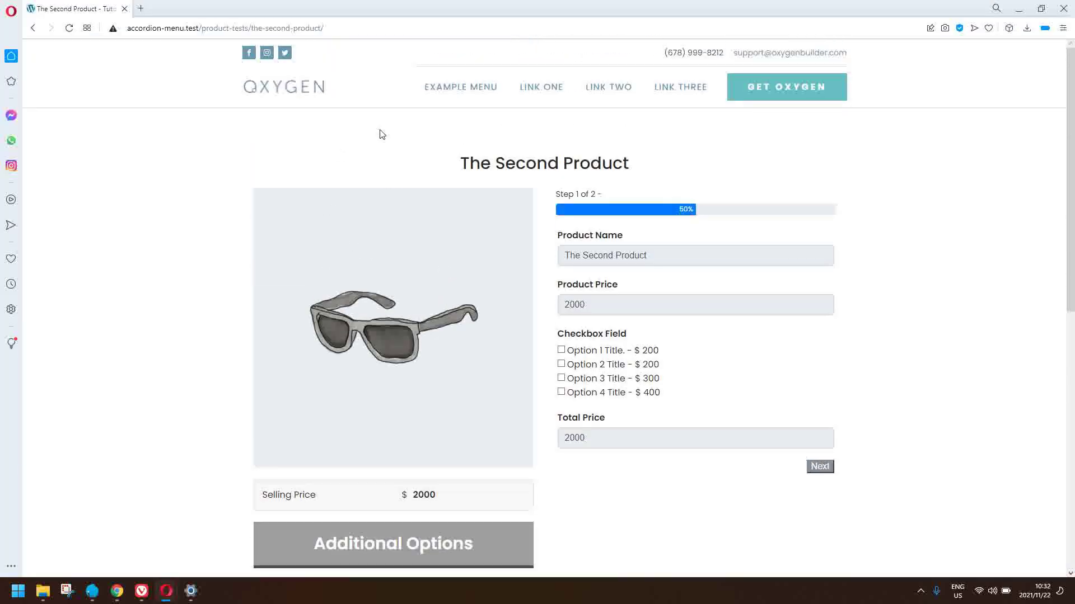
pyautogui.click(375, 28)
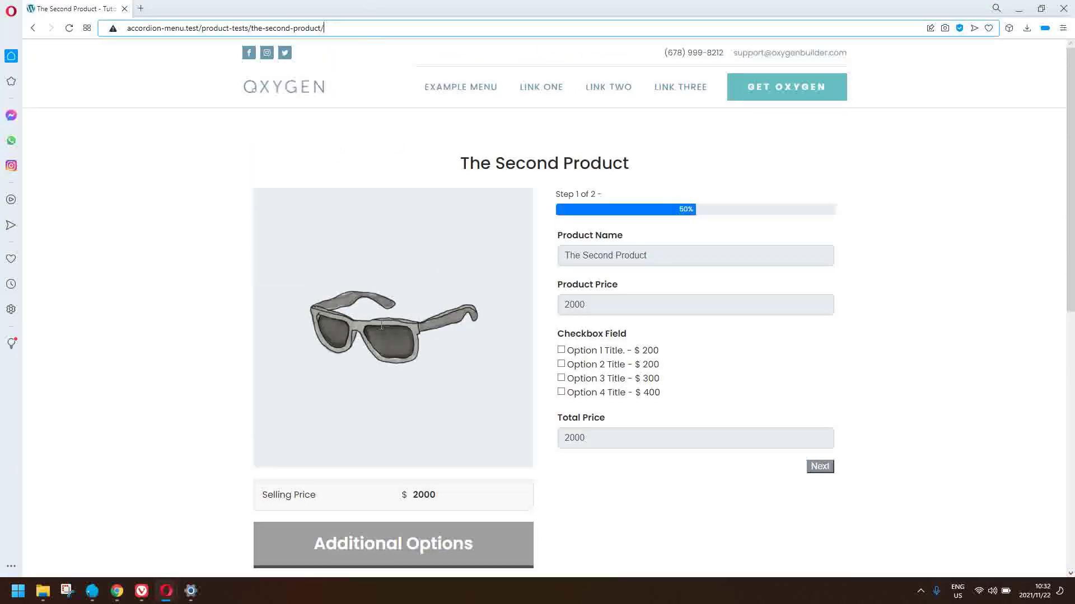
pyautogui.scroll(-8, 386, 308)
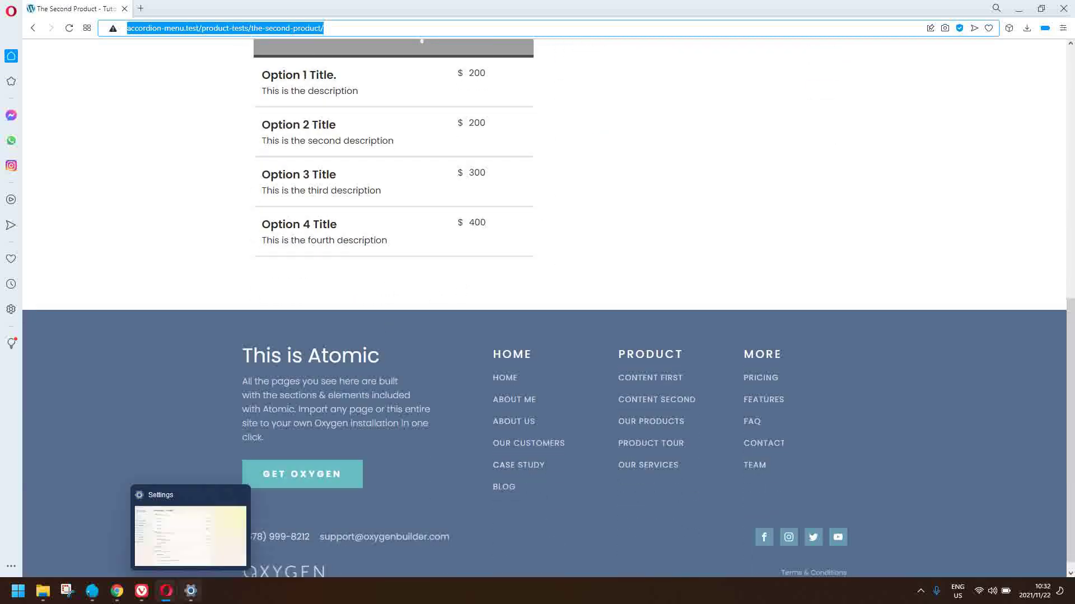
pyautogui.click(141, 592)
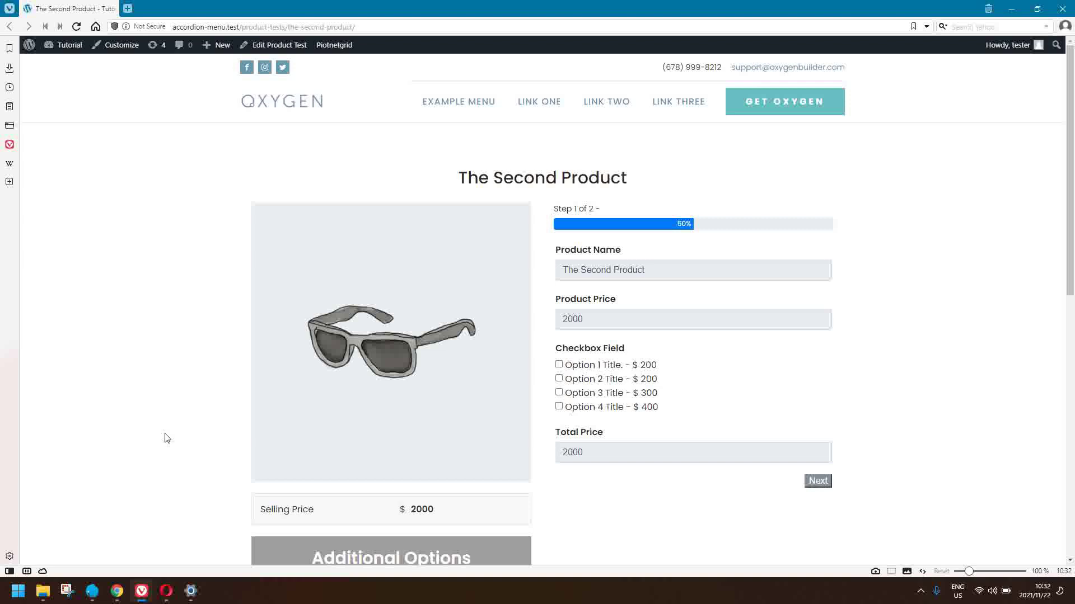
# Step: Scroll Vivaldi's product page as another user and confirm no edit form follows Additional Options
pyautogui.press('End')
pyautogui.press('Home')
pyautogui.scroll(-2, 872, 205)
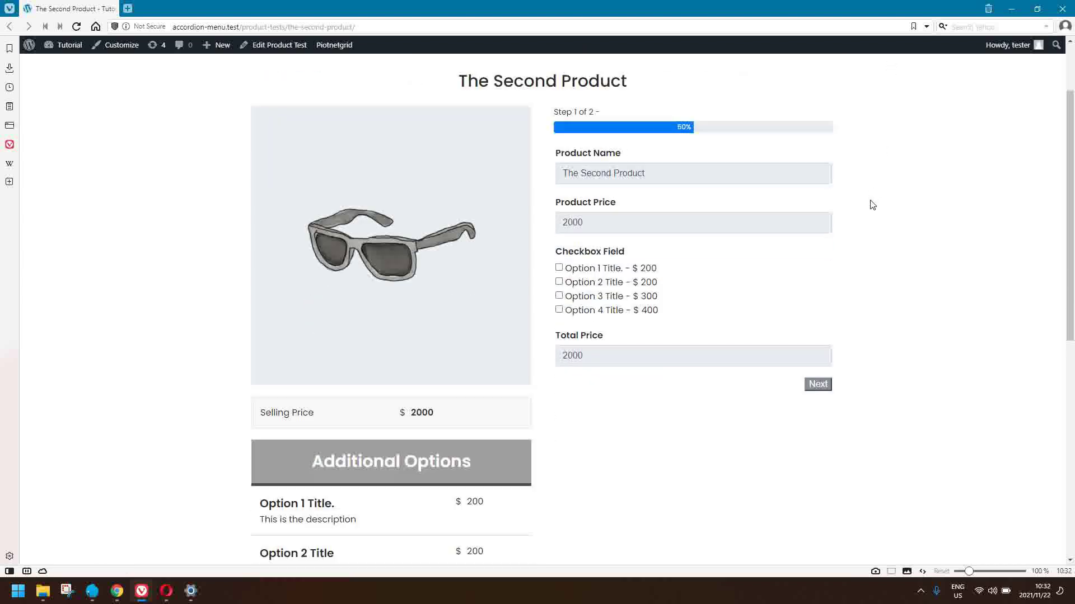
pyautogui.scroll(-5, 871, 204)
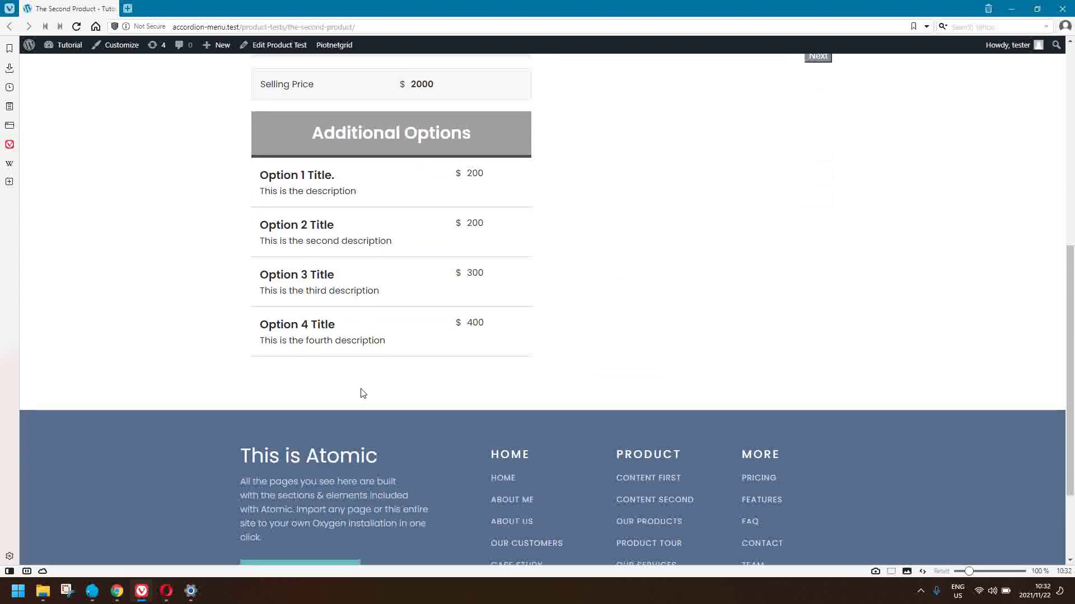
pyautogui.press('Home')
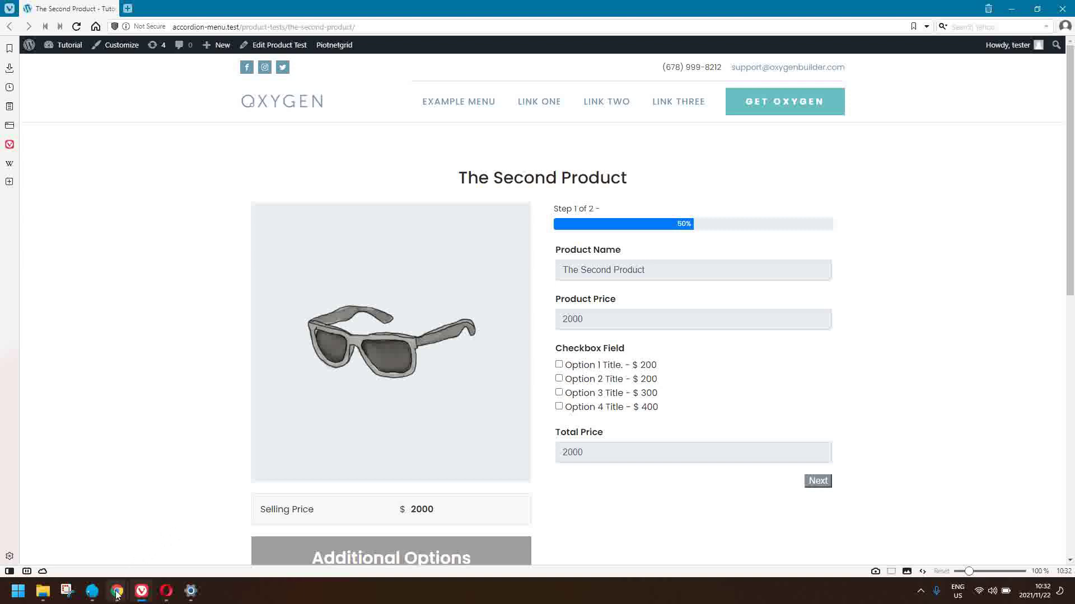
# Step: Return to the Oxygen visual editor in Chrome and scroll down to the edit-form section
pyautogui.moveTo(117, 594)
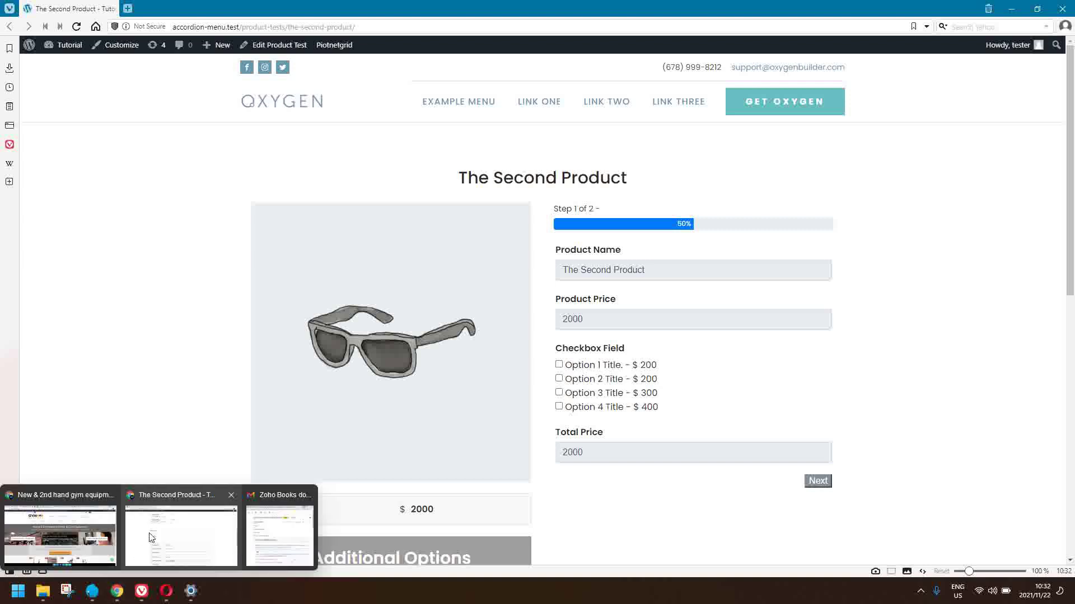
pyautogui.click(151, 537)
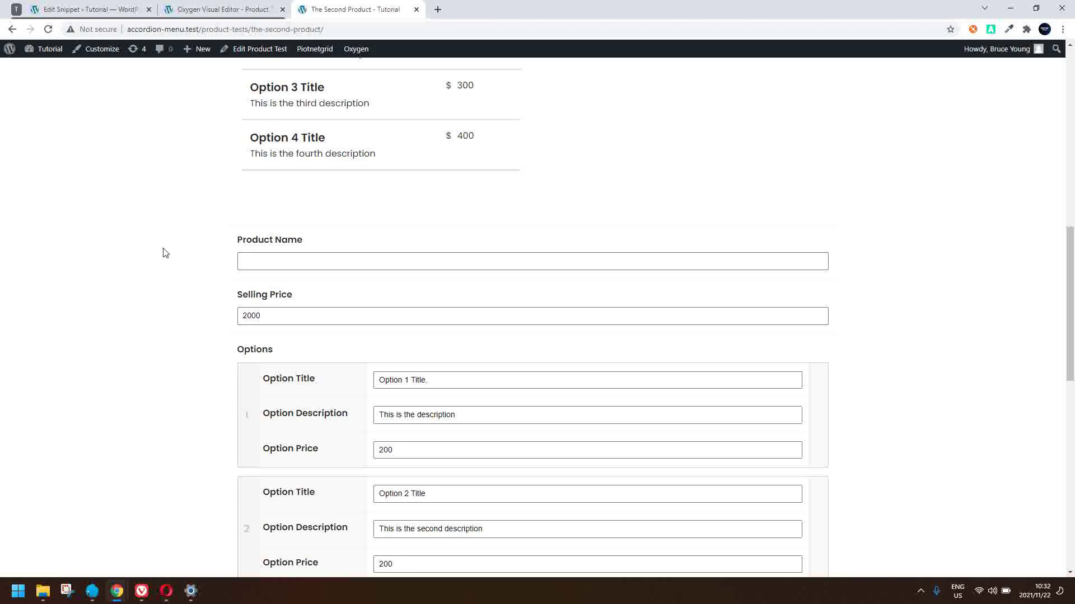
pyautogui.click(220, 10)
pyautogui.scroll(-3, 228, 336)
pyautogui.scroll(-8, 228, 336)
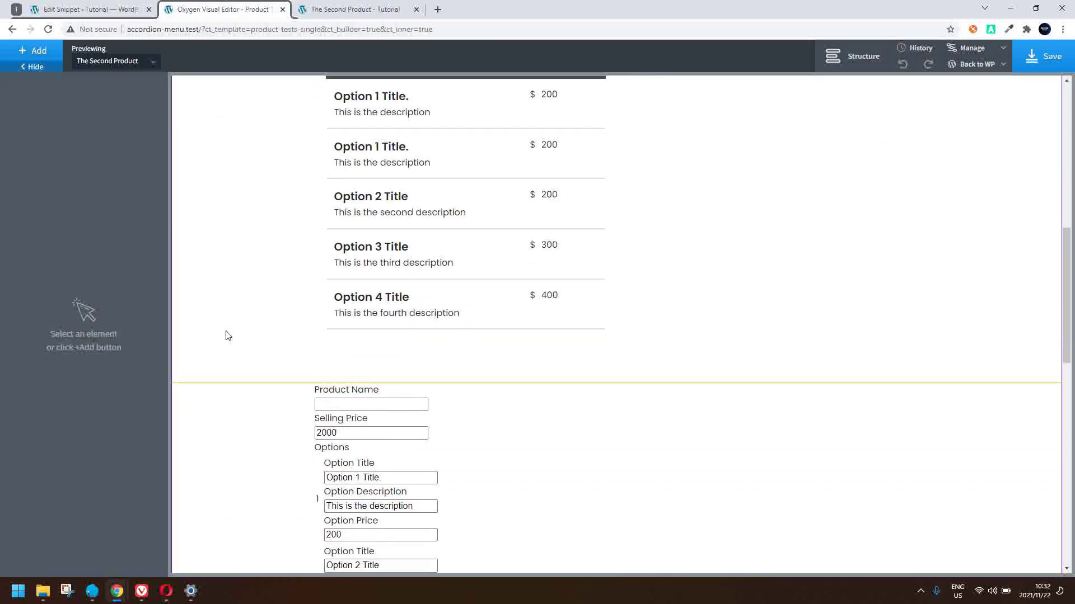
# Step: Change the section's display condition operator from == to != and save the template
pyautogui.click(233, 392)
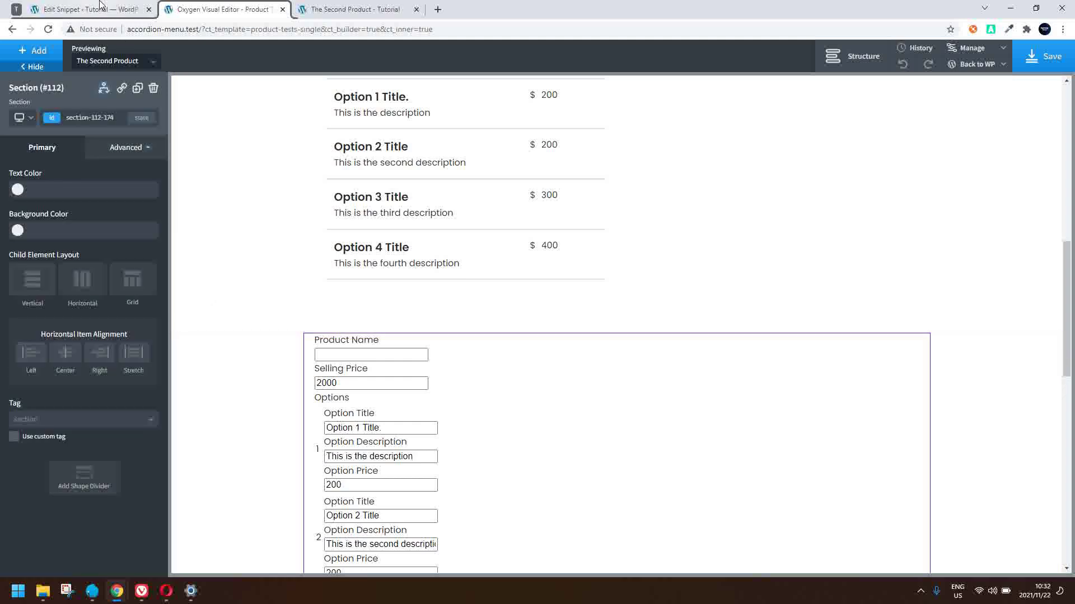
pyautogui.click(103, 89)
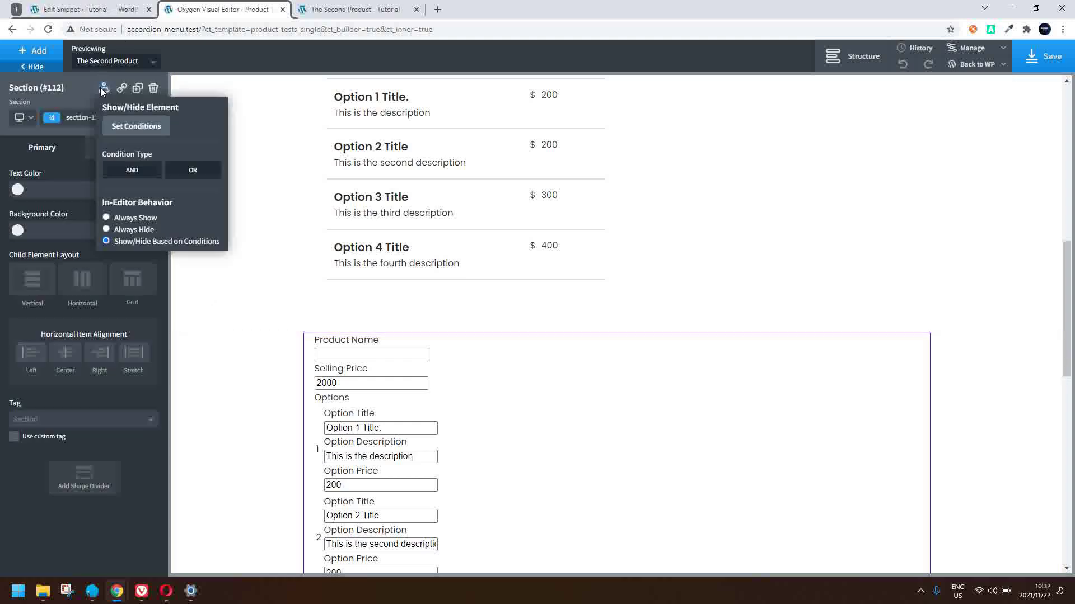
pyautogui.click(139, 127)
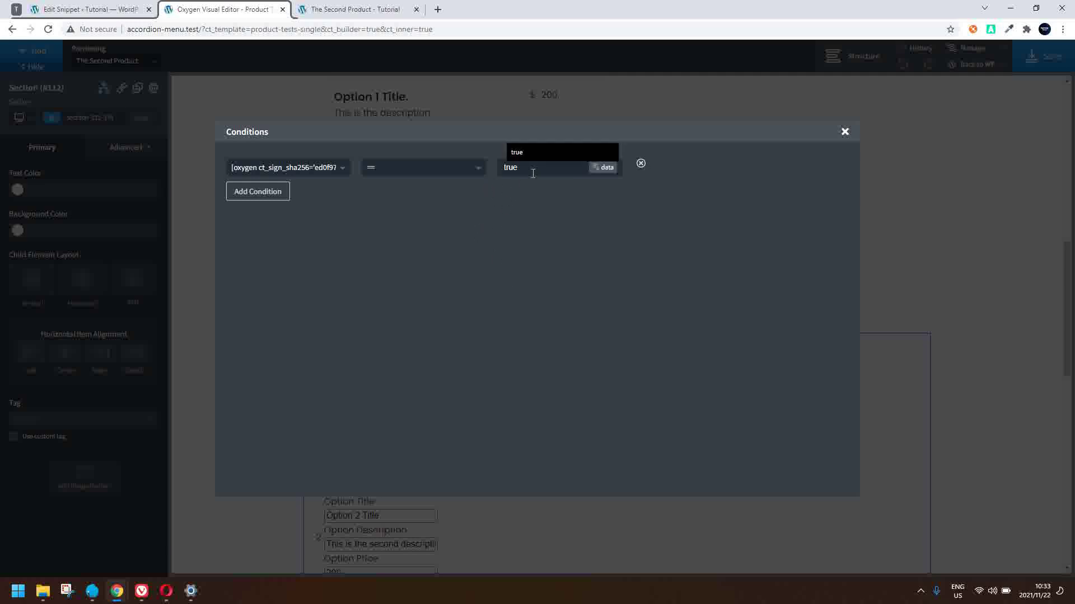
pyautogui.click(477, 169)
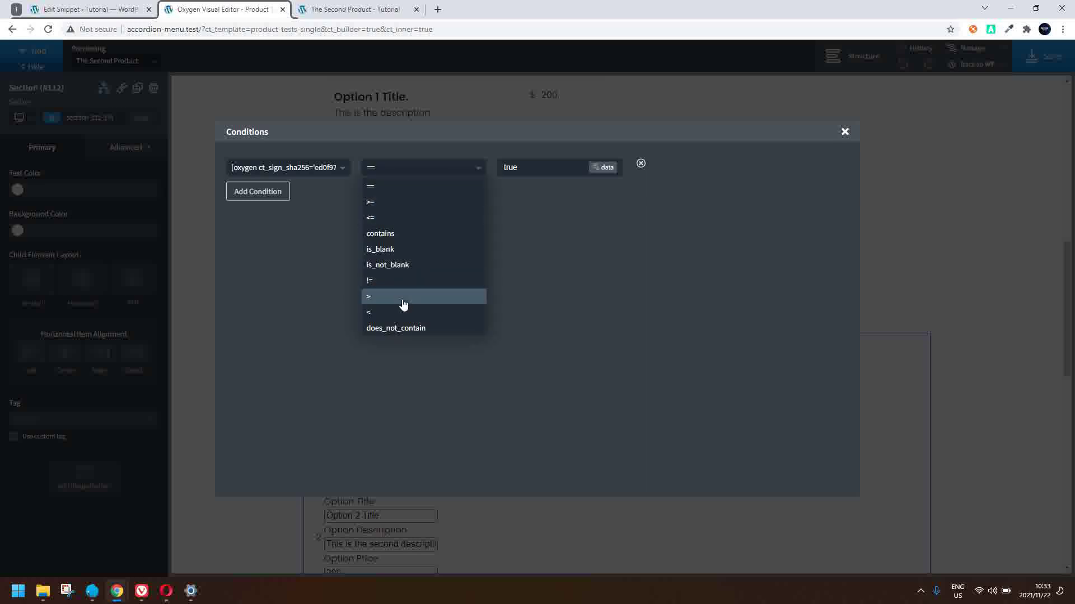
pyautogui.click(414, 287)
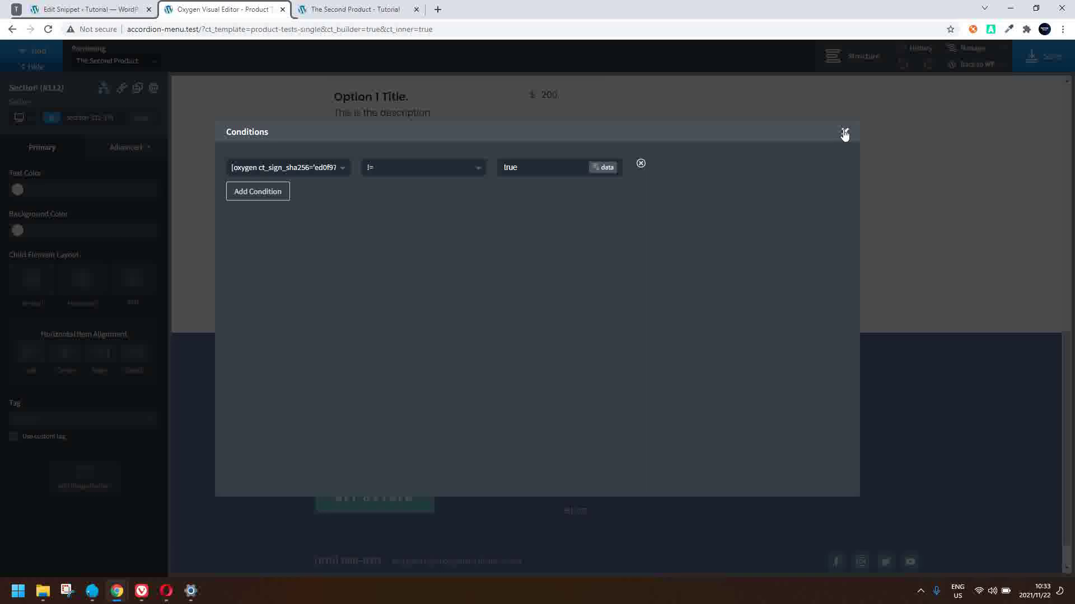
pyautogui.click(844, 133)
pyautogui.click(1038, 55)
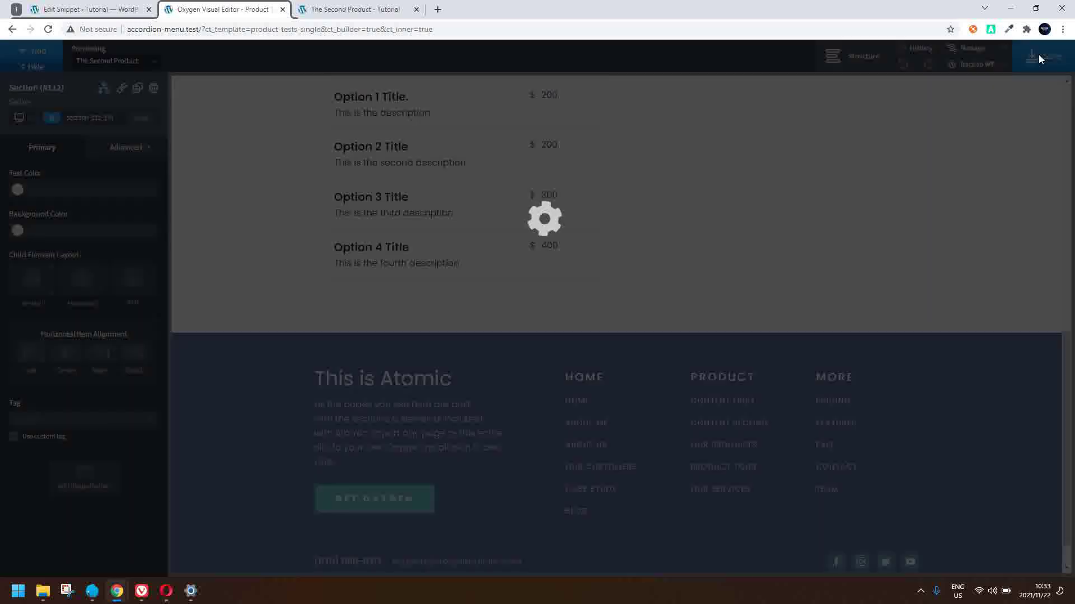
# Step: Reload The Second Product page in both Chrome and Vivaldi to show the saved change
pyautogui.click(345, 10)
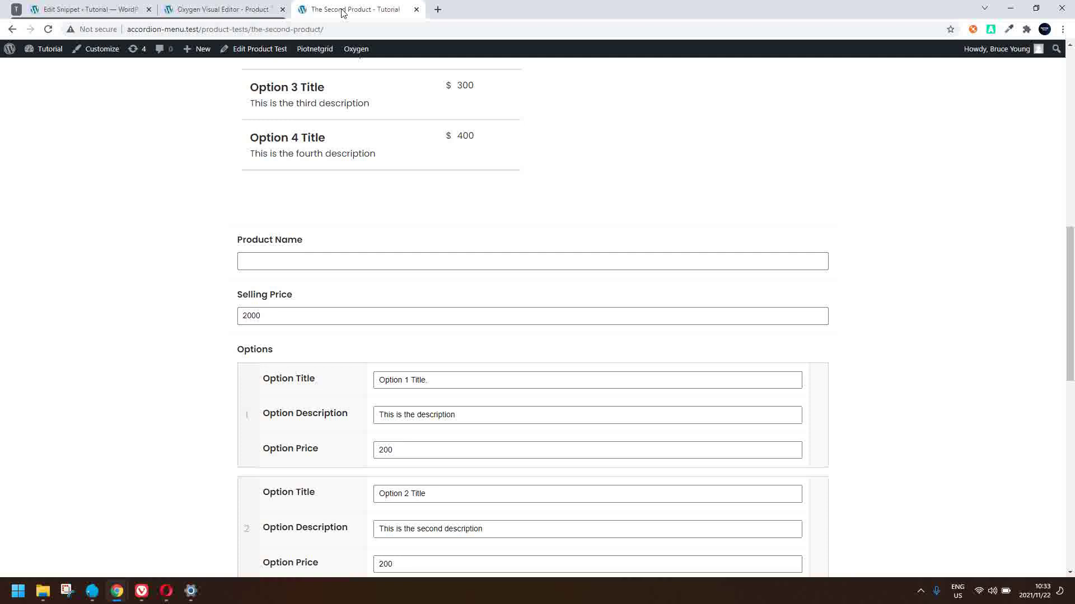
pyautogui.click(49, 29)
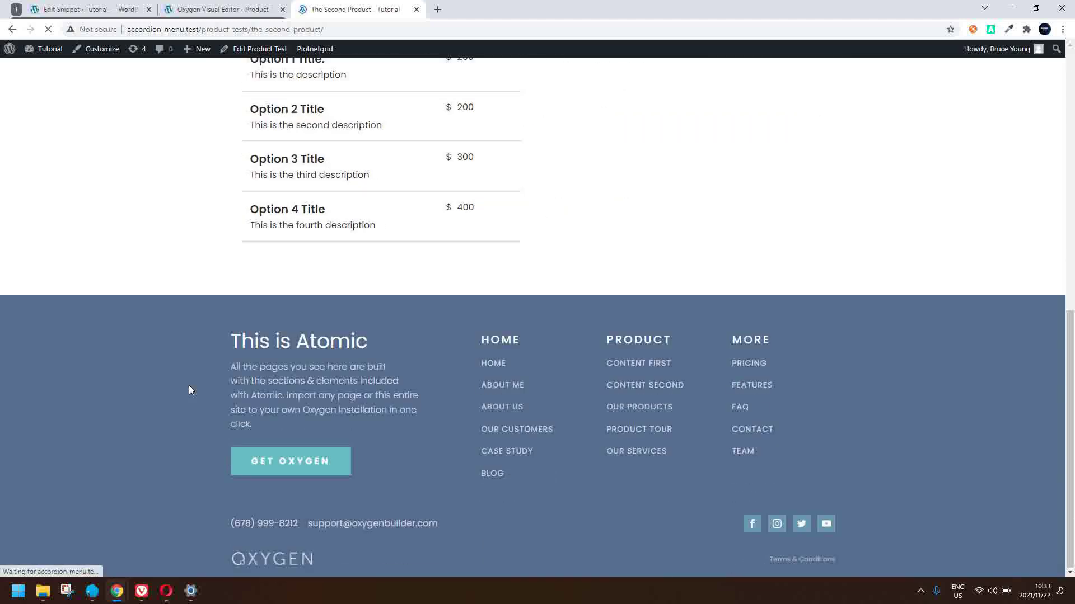
pyautogui.moveTo(139, 597)
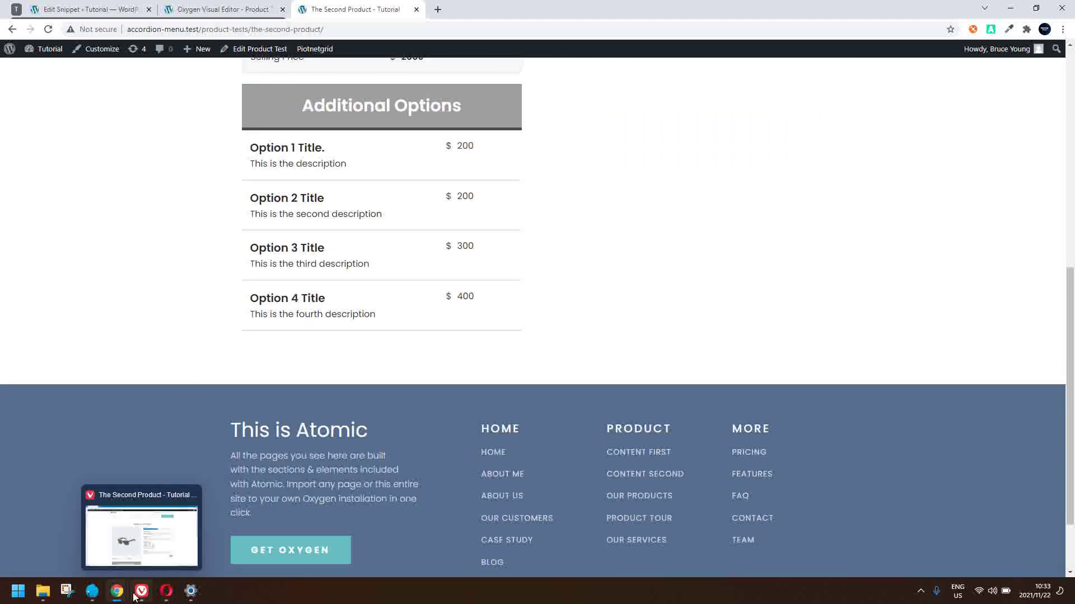
pyautogui.click(152, 520)
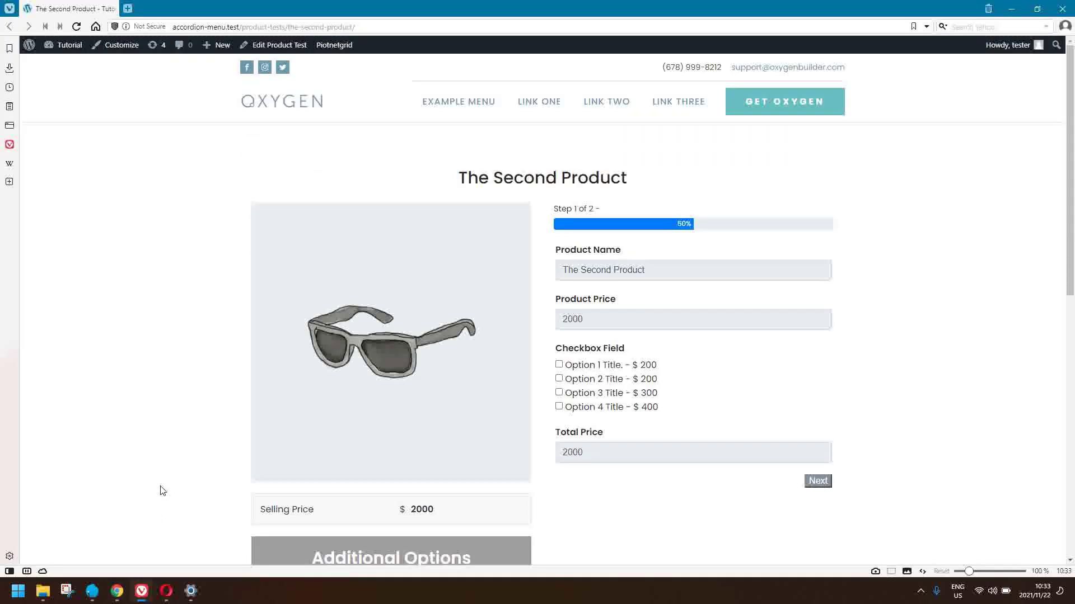
pyautogui.press('F5')
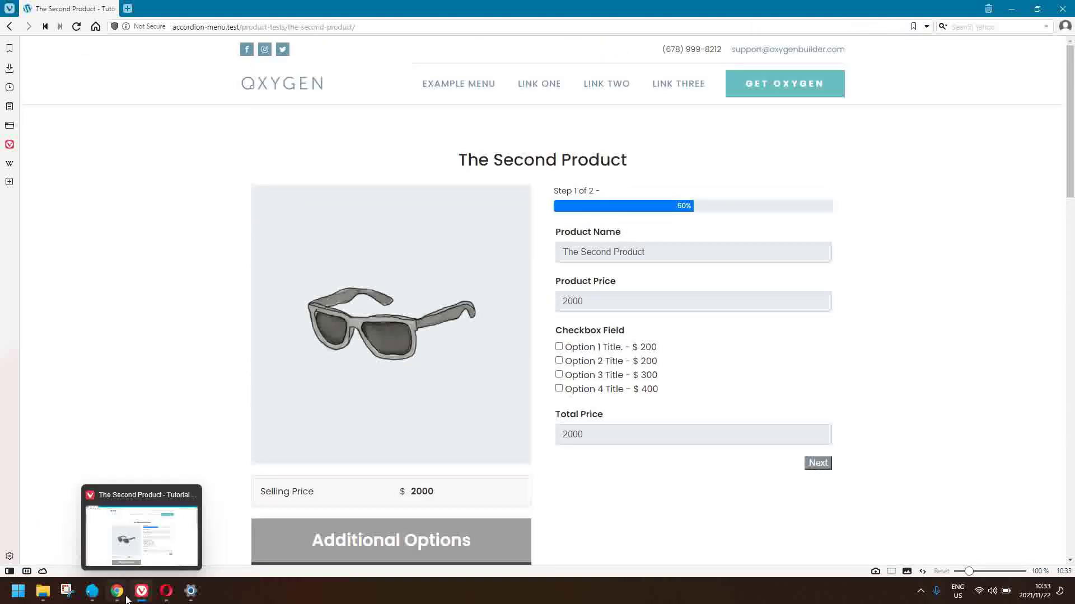
# Step: Back in the Oxygen editor, open the edit-form section's condition rules from Structure
pyautogui.moveTo(119, 595)
pyautogui.click(182, 522)
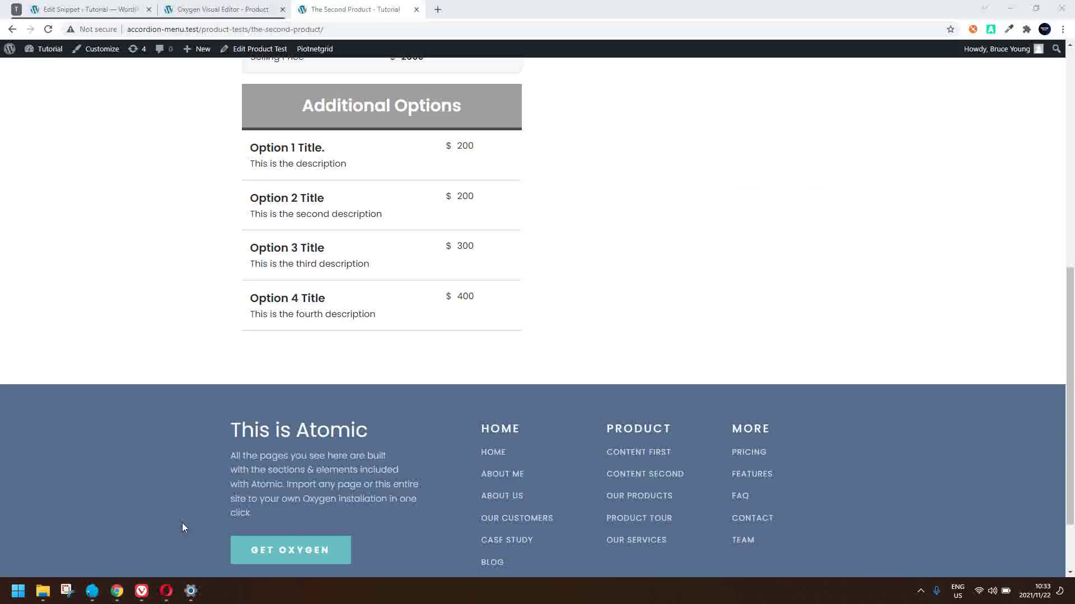
pyautogui.click(193, 10)
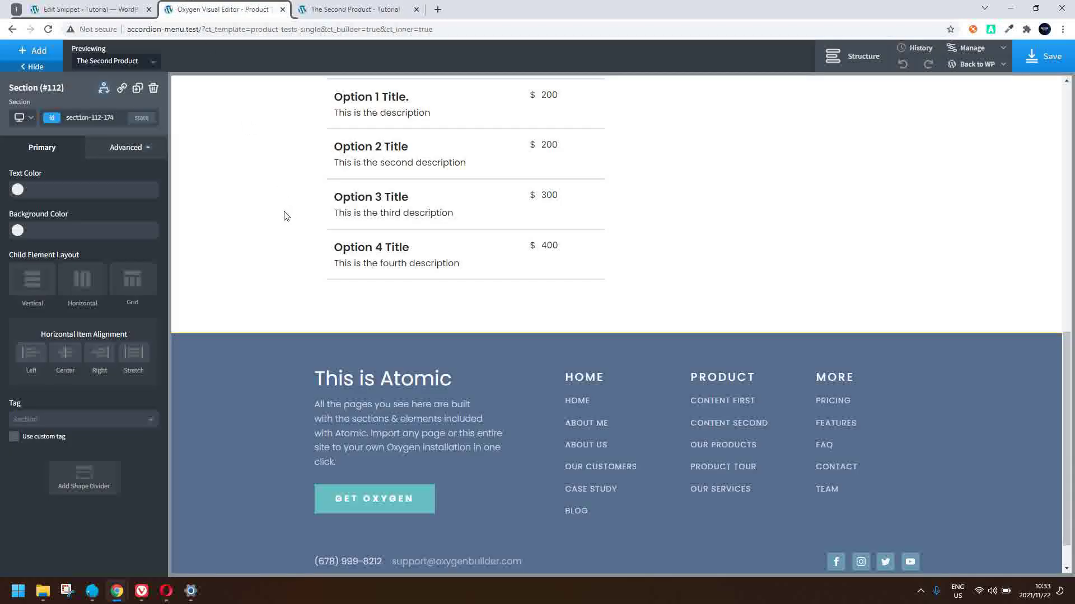
pyautogui.click(889, 66)
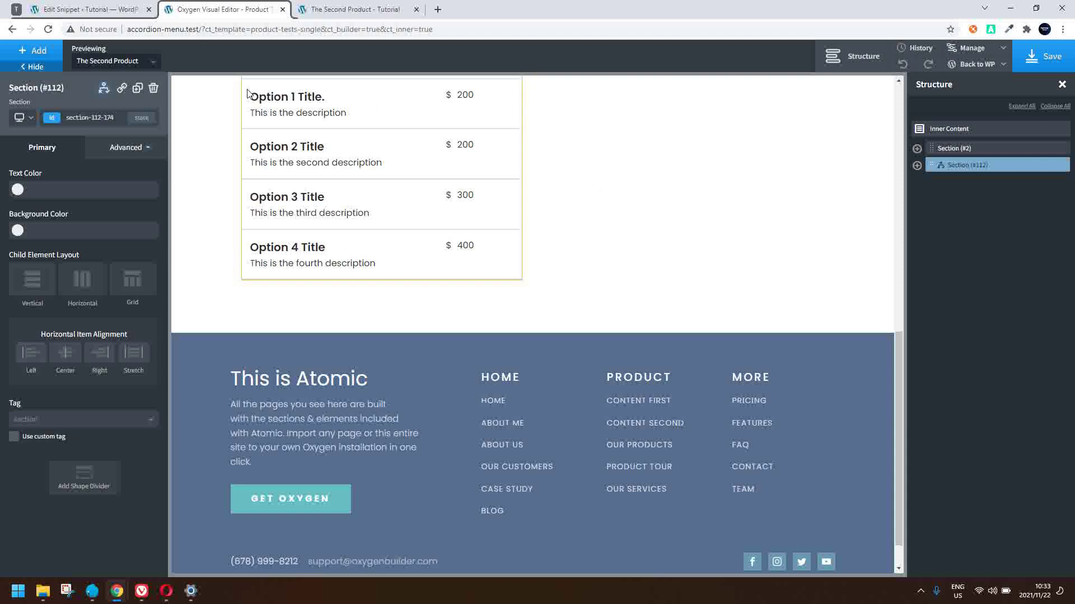
pyautogui.click(104, 87)
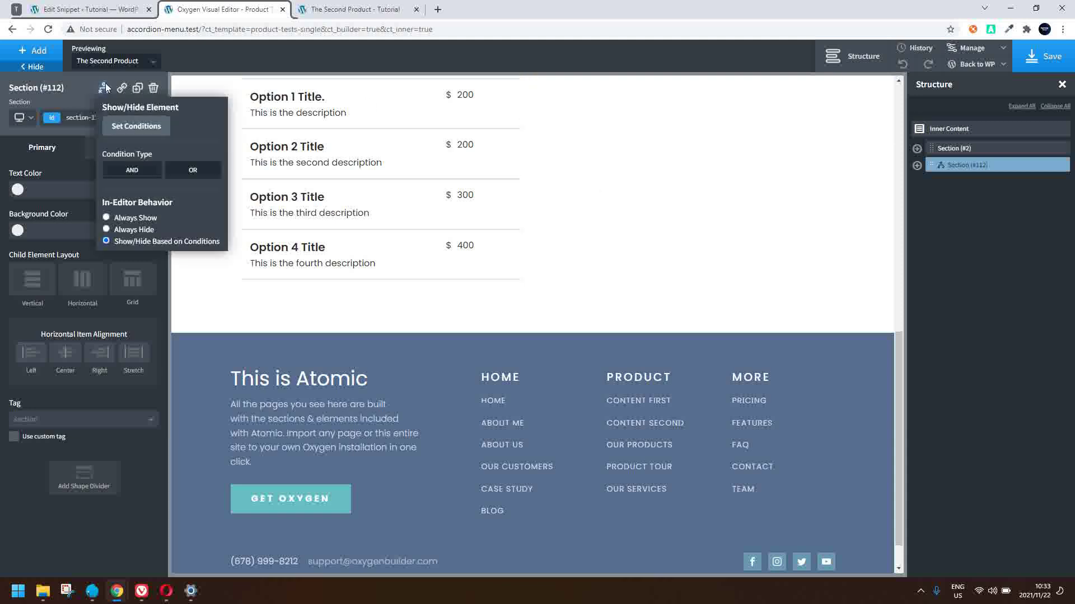
pyautogui.click(138, 129)
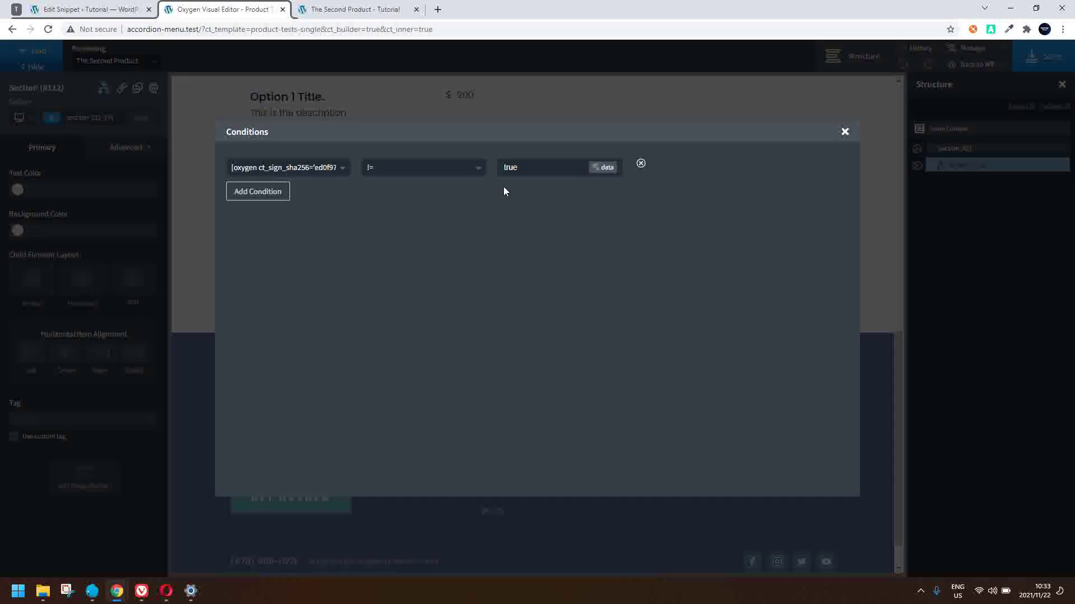
# Step: Set the condition operator to ==, save the template, and go to the Check Author snippet
pyautogui.click(476, 172)
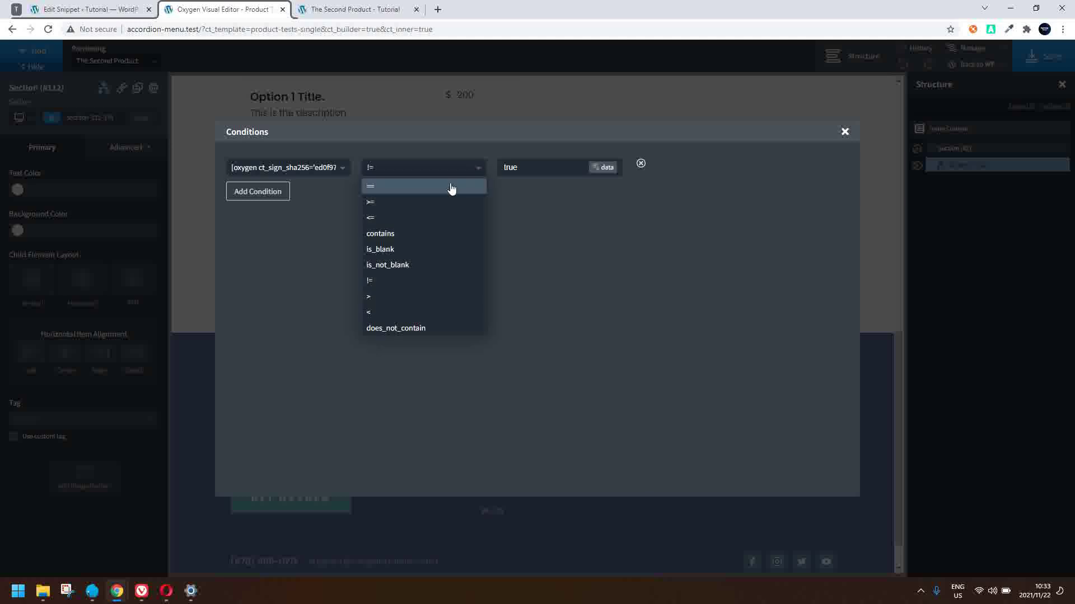
pyautogui.click(451, 187)
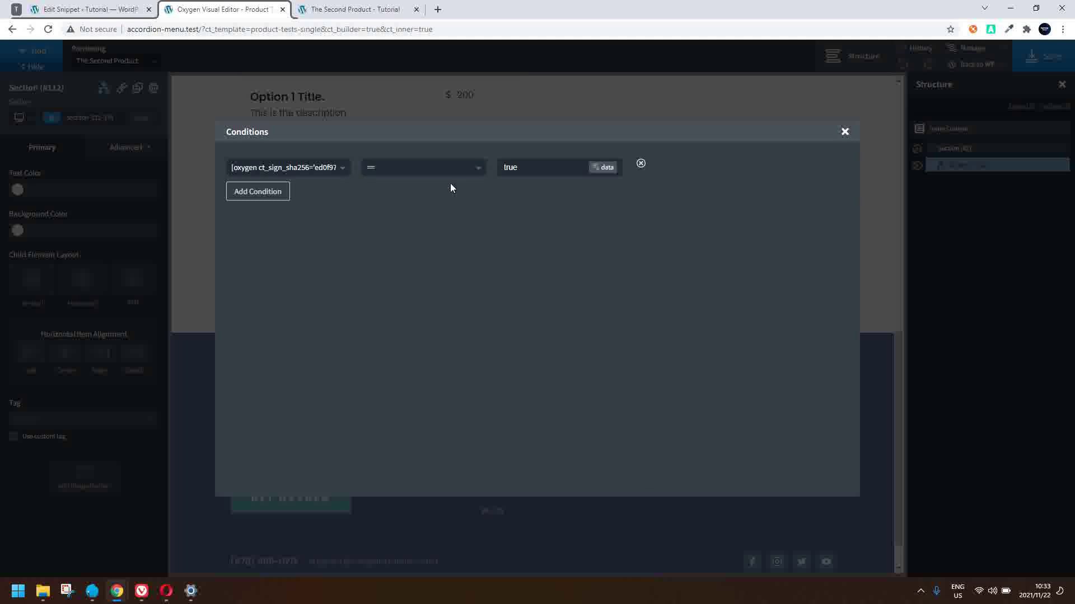
pyautogui.click(842, 131)
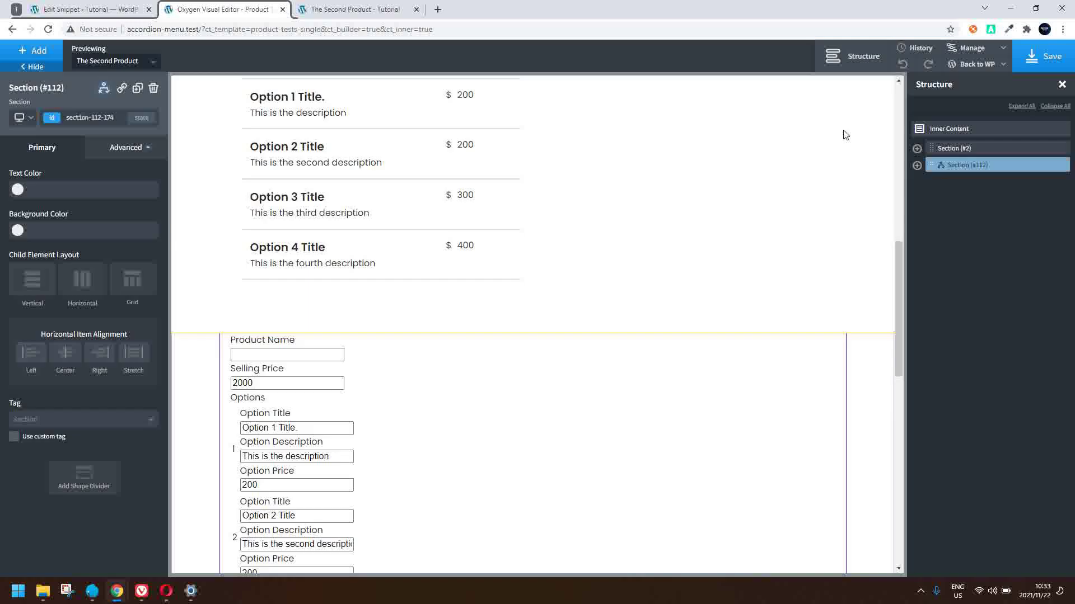
pyautogui.click(1044, 56)
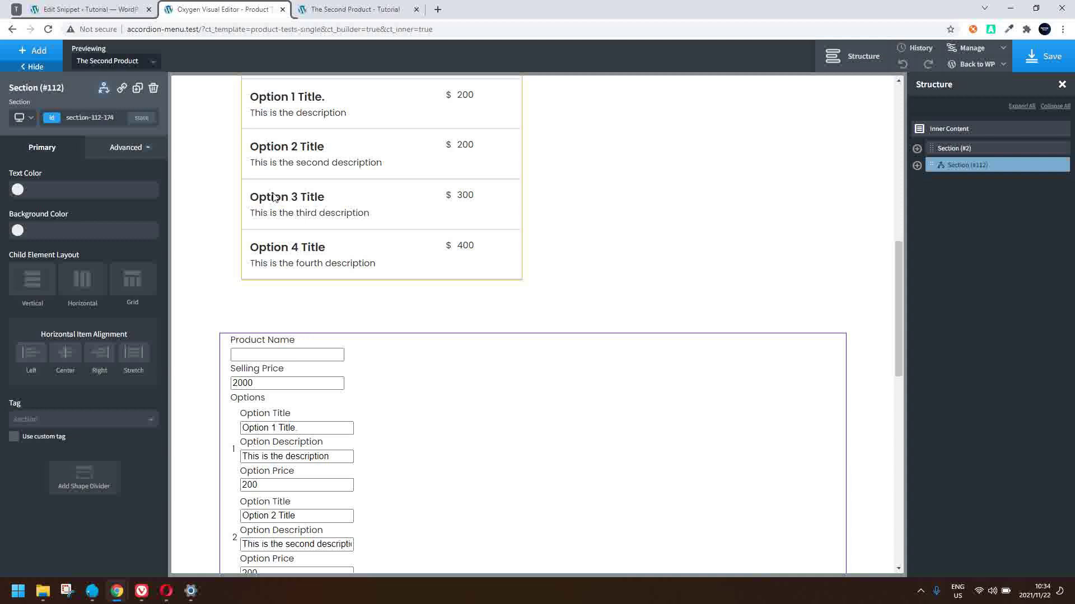
pyautogui.click(120, 11)
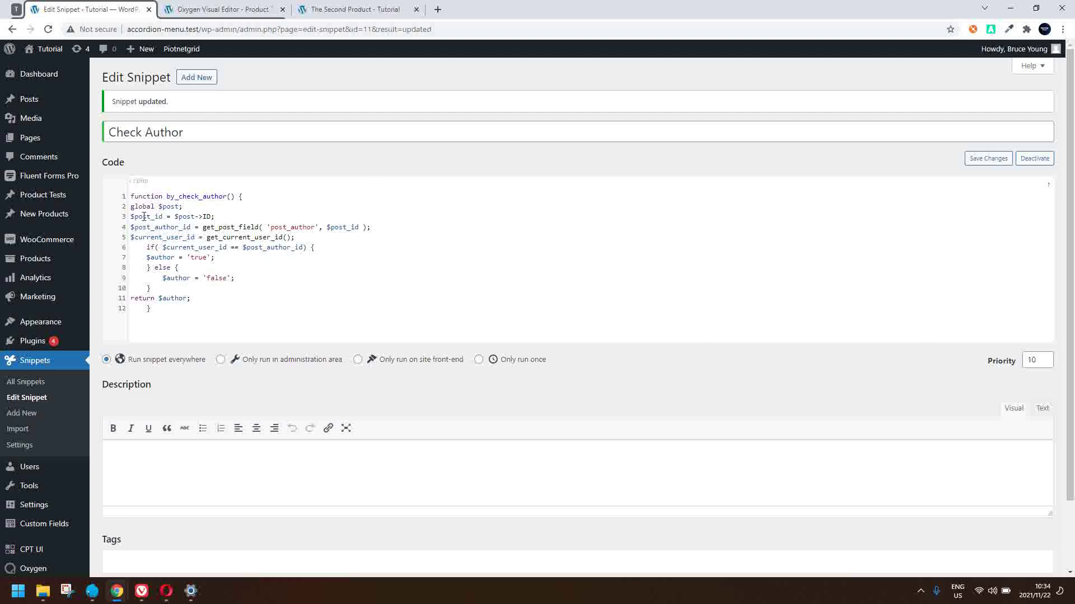
pyautogui.moveTo(143, 206); pyautogui.dragTo(220, 207)
pyautogui.click(220, 207)
pyautogui.click(218, 216)
pyautogui.doubleClick(241, 226)
pyautogui.click(360, 226)
pyautogui.doubleClick(346, 227)
pyautogui.doubleClick(149, 238)
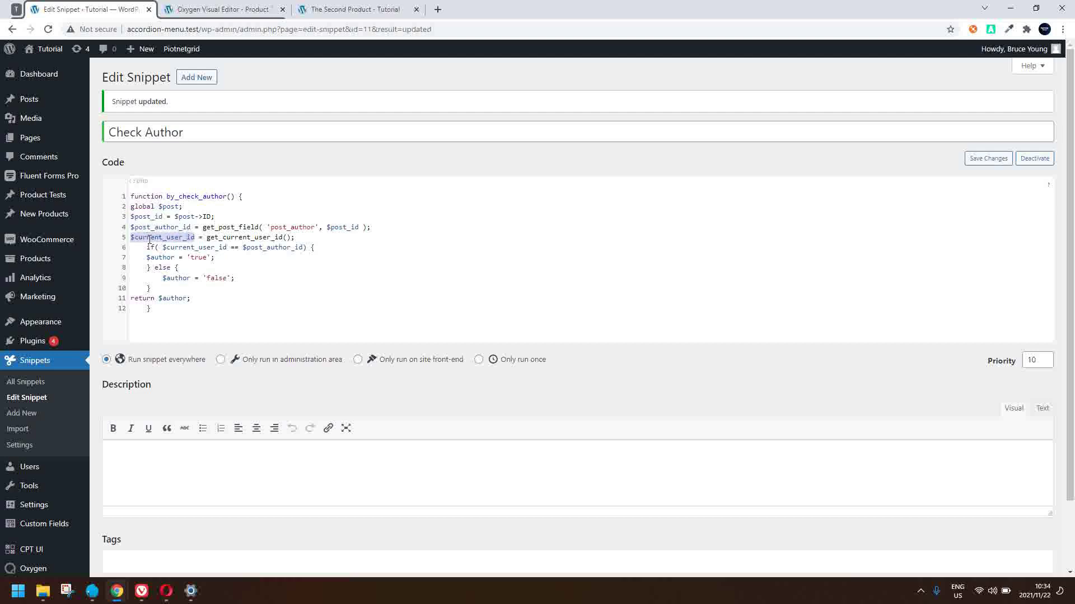
pyautogui.click(252, 240)
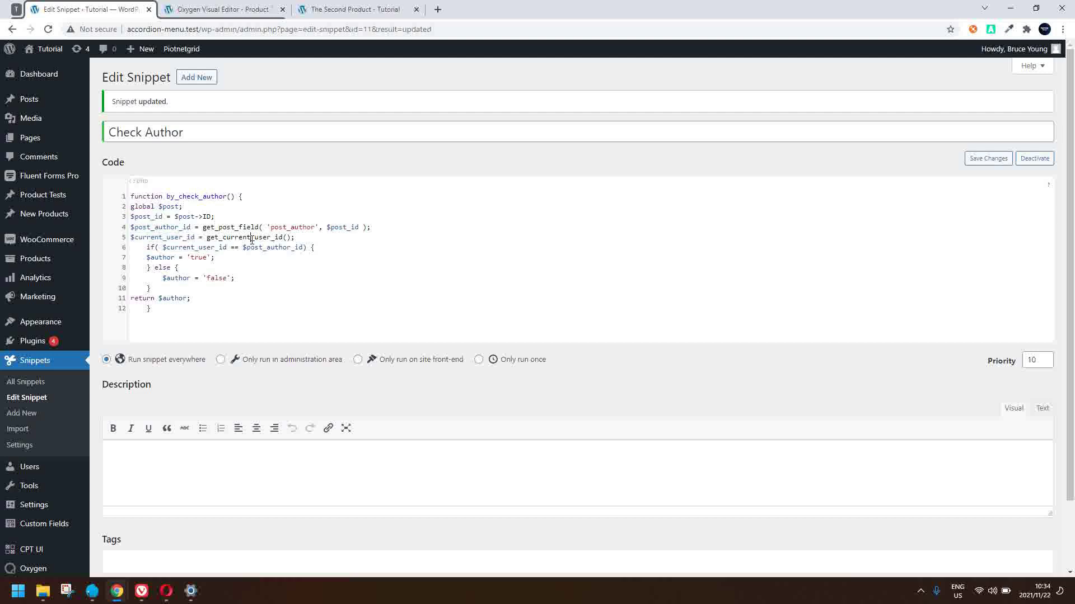
pyautogui.click(312, 237)
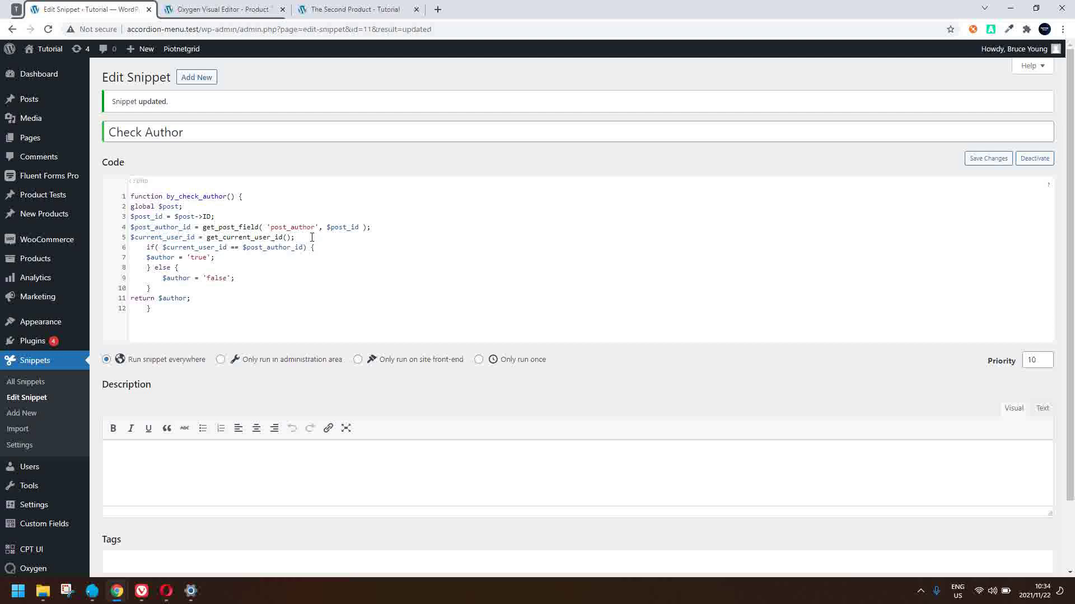
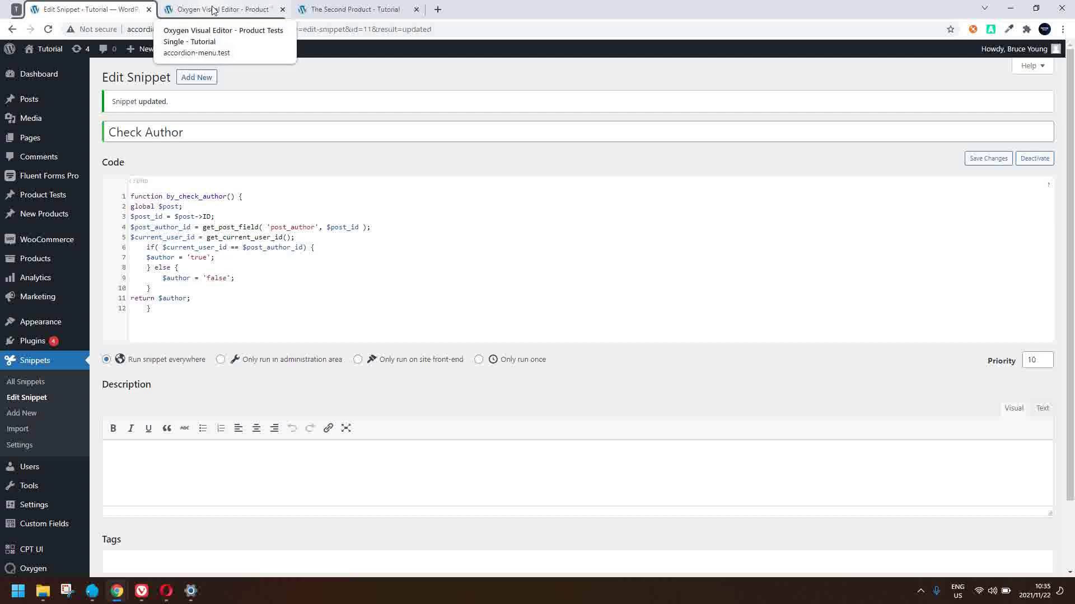
# Step: Return to the Oxygen visual editor tab after saving the Check Author snippet
pyautogui.click(213, 10)
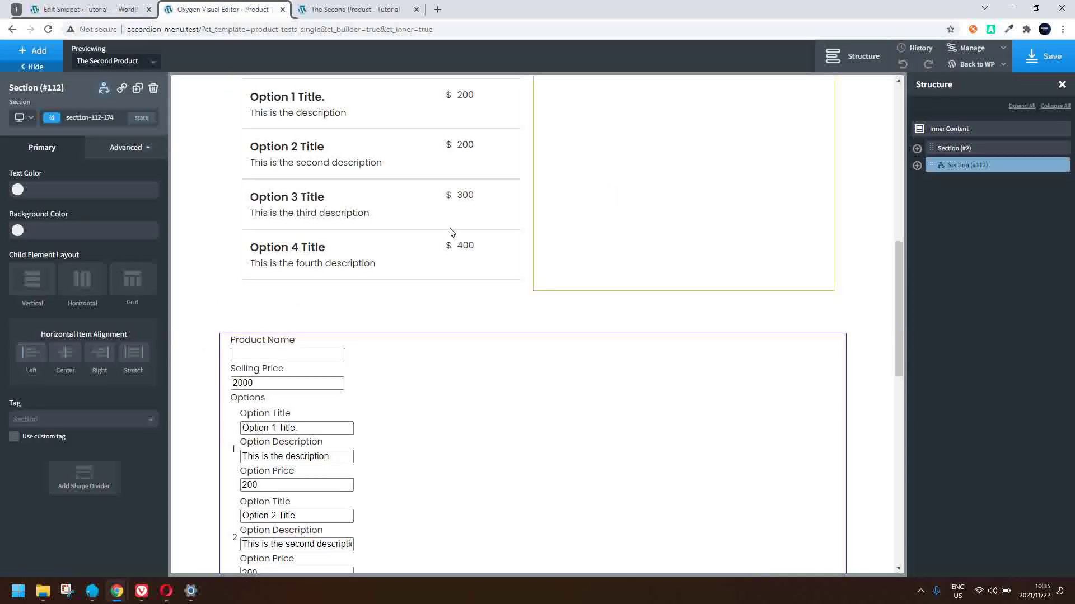
# Step: Replace the section's old condition with a Dynamic Data PHP Function Return value condition
pyautogui.click(103, 90)
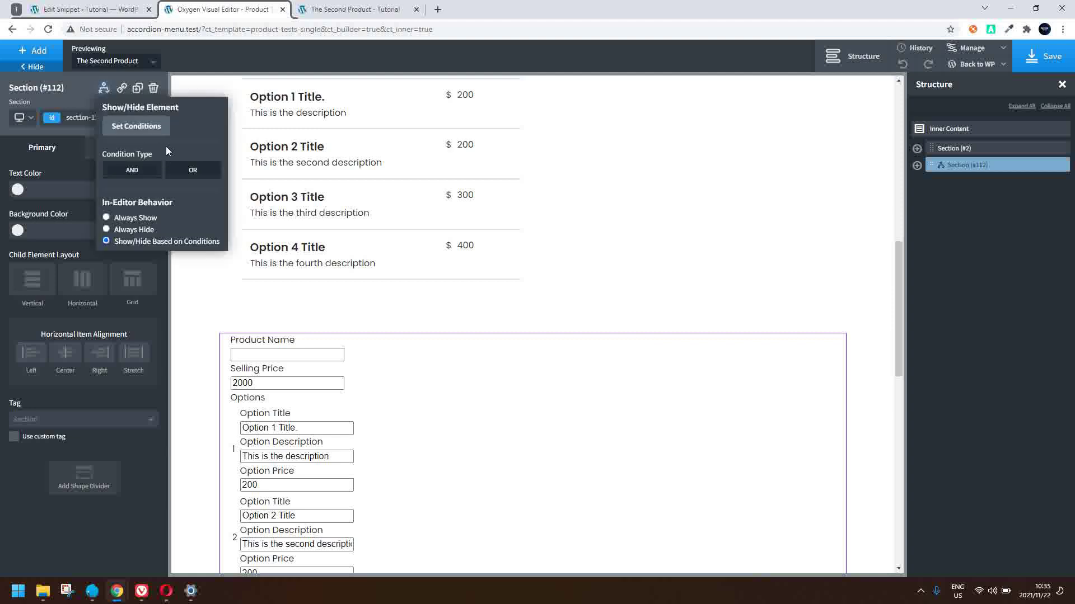
pyautogui.click(145, 128)
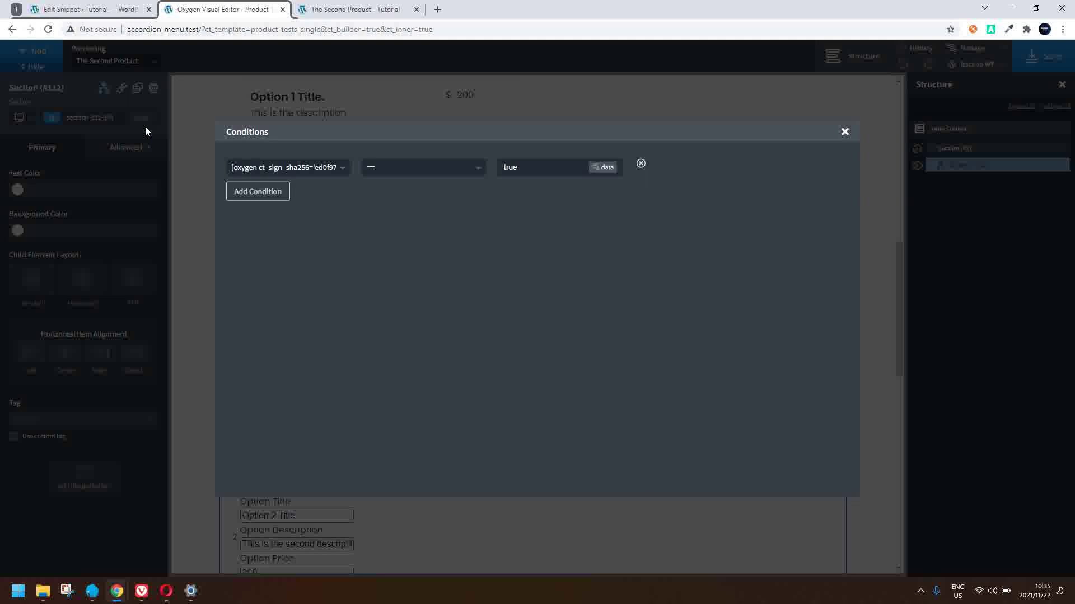
pyautogui.click(641, 163)
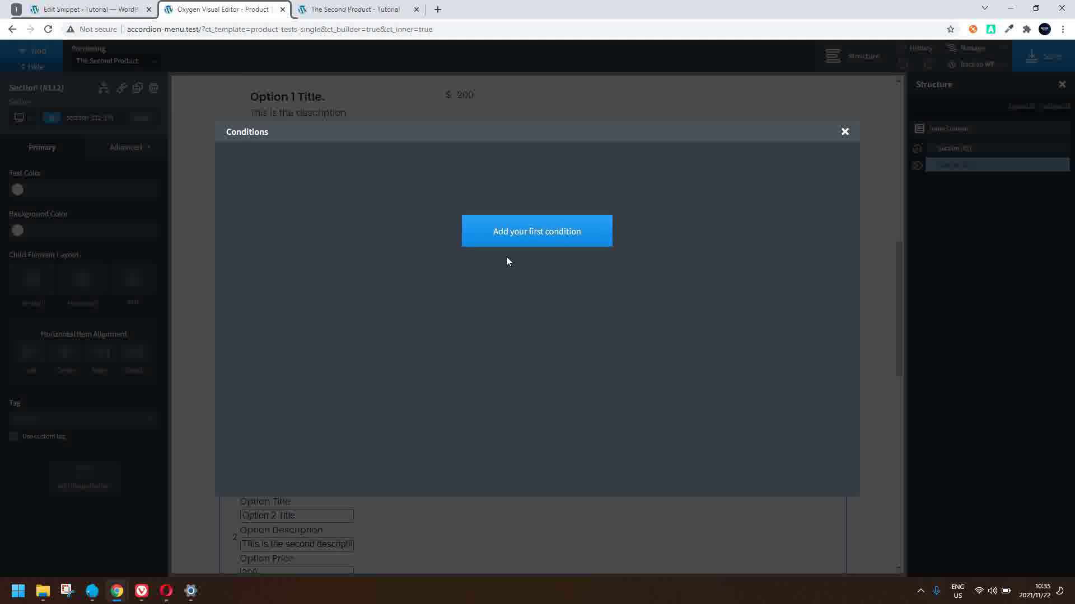
pyautogui.click(527, 240)
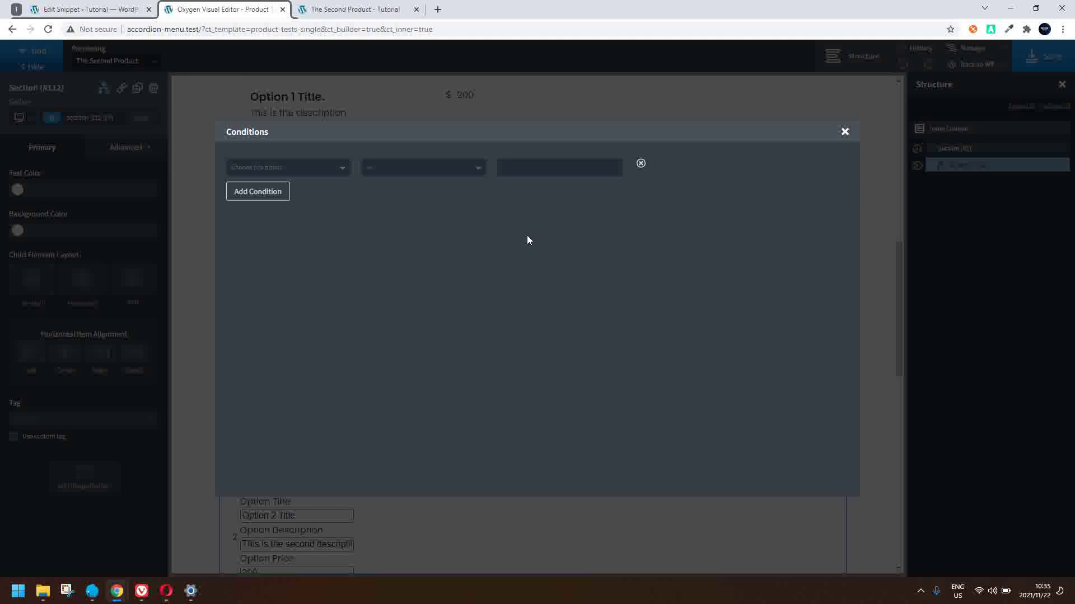
pyautogui.click(343, 168)
pyautogui.scroll(-3, 317, 280)
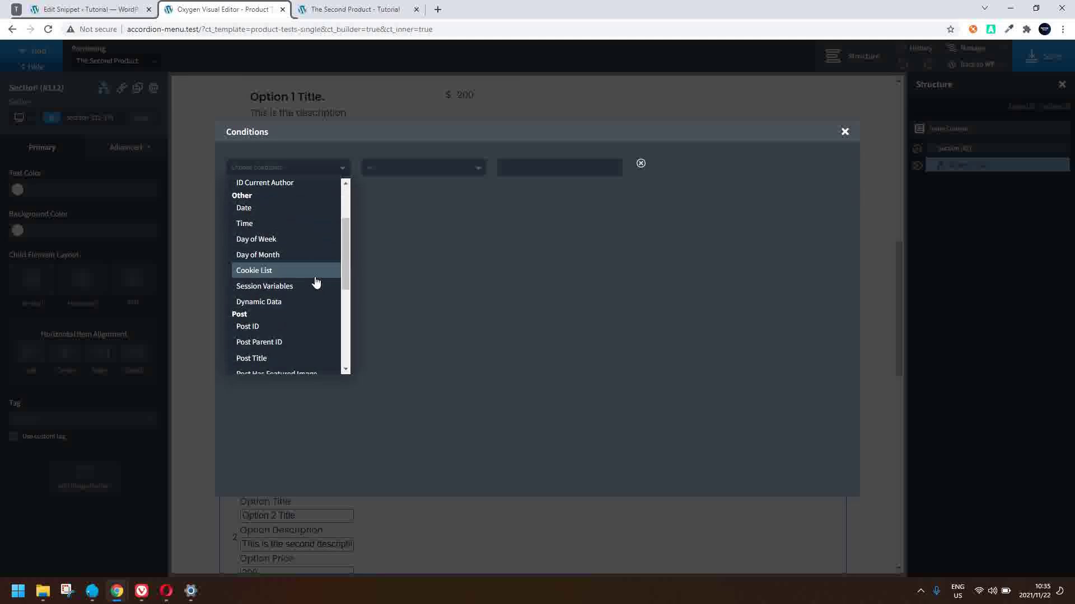
pyautogui.click(278, 303)
pyautogui.scroll(-1, 279, 305)
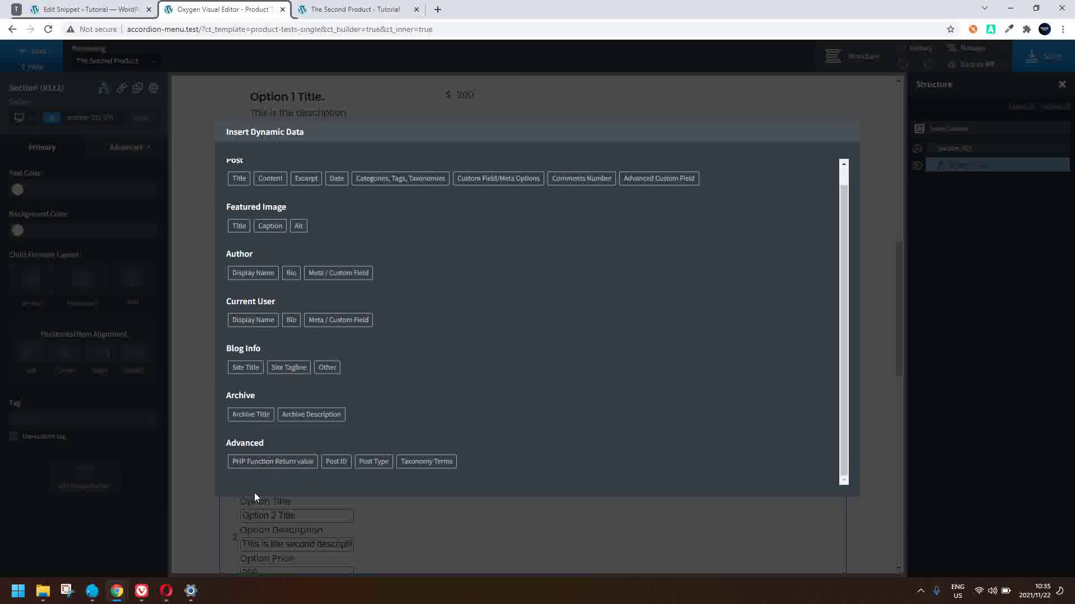
pyautogui.click(285, 463)
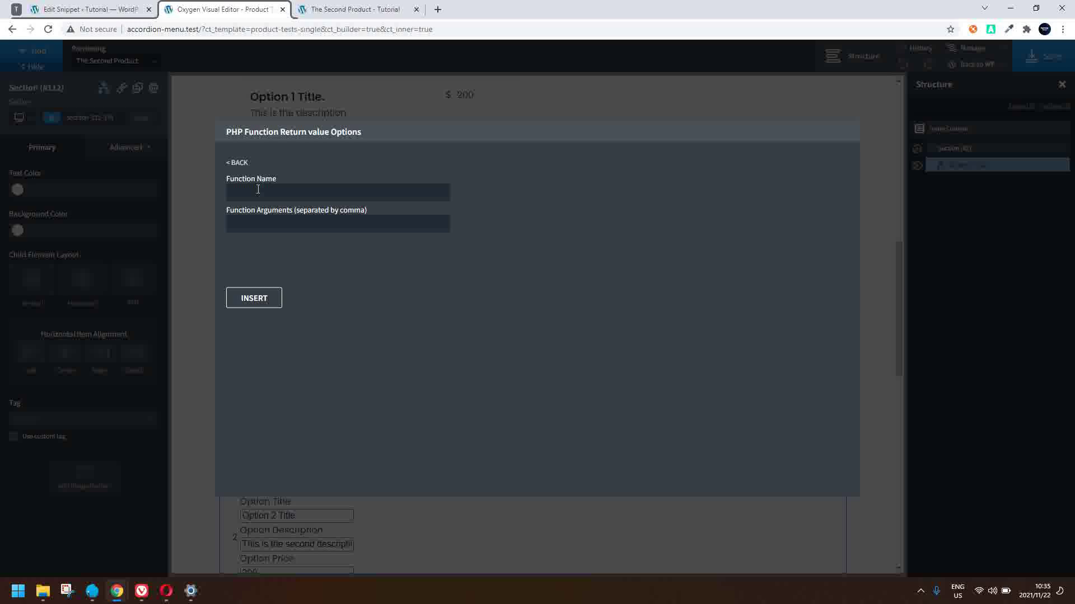
# Step: Set by_check_author, copied from the snippet, as the condition's PHP function name
pyautogui.click(84, 8)
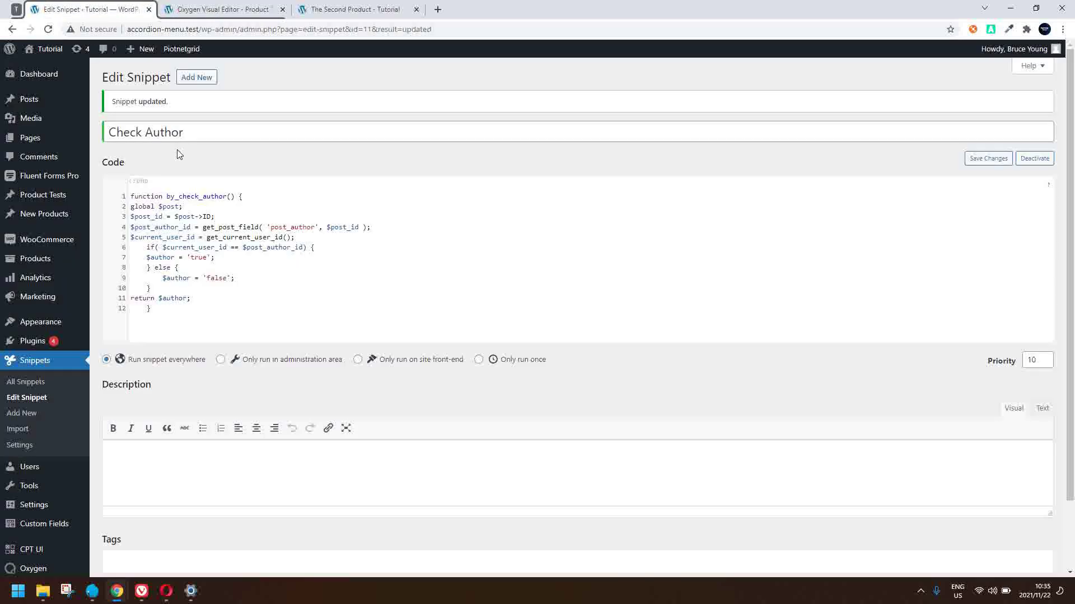
pyautogui.doubleClick(196, 198)
pyautogui.hotkey('ctrl', 'c')
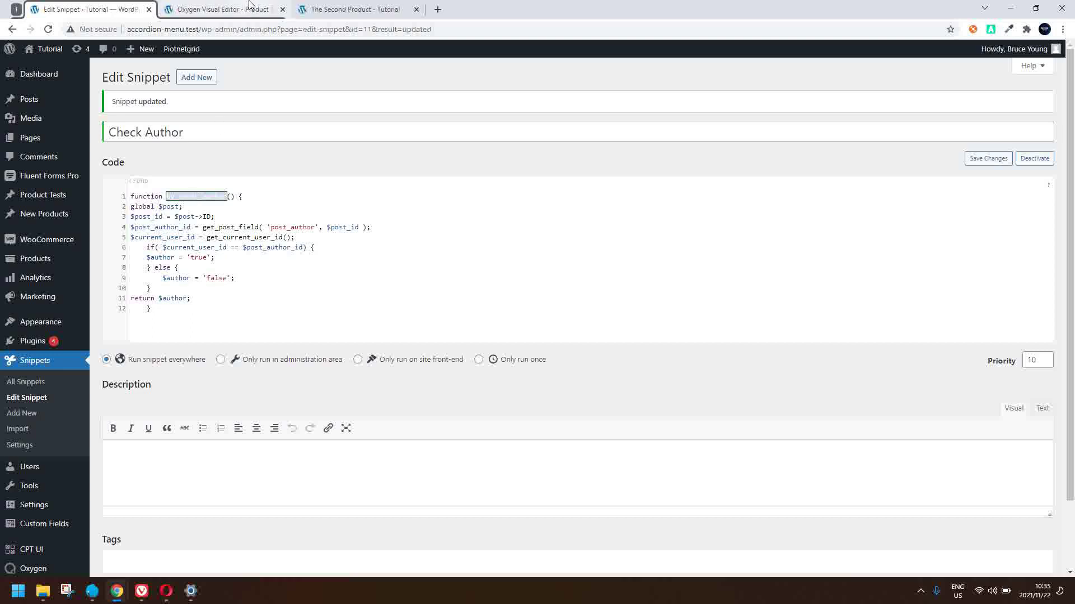
pyautogui.click(218, 9)
pyautogui.click(242, 193)
pyautogui.hotkey('ctrl', 'v')
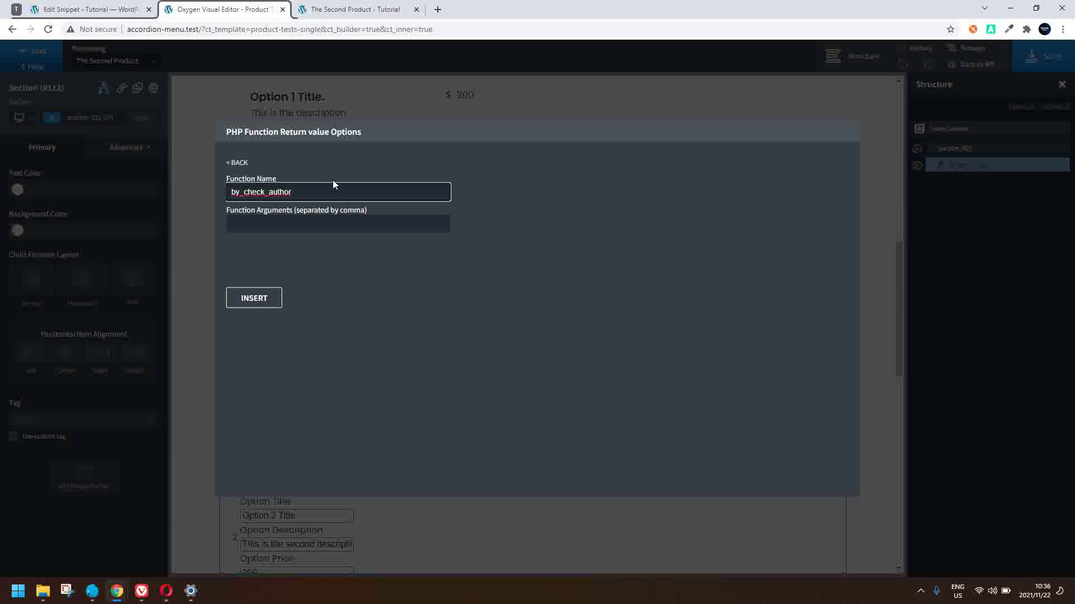
pyautogui.click(262, 300)
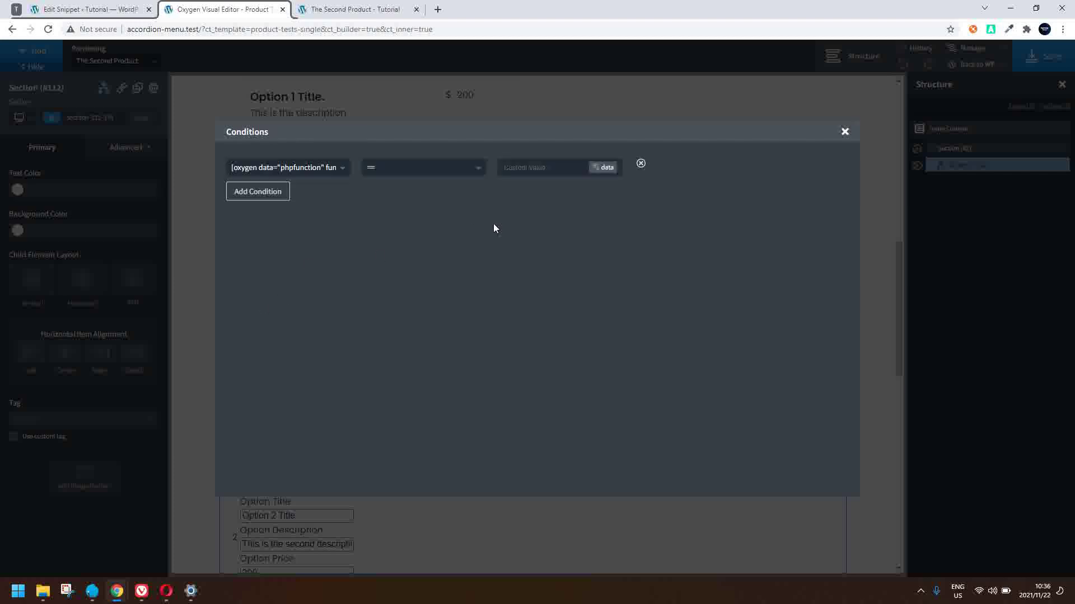
# Step: Require the function result == true, close the conditions editor and save the template
pyautogui.click(407, 169)
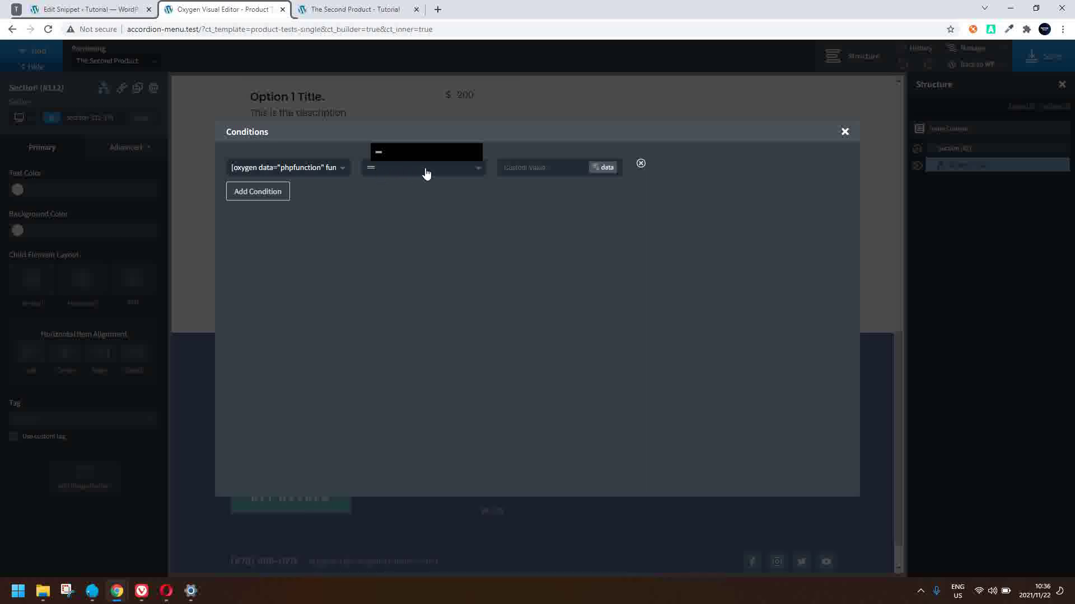
pyautogui.click(531, 163)
pyautogui.write('true')
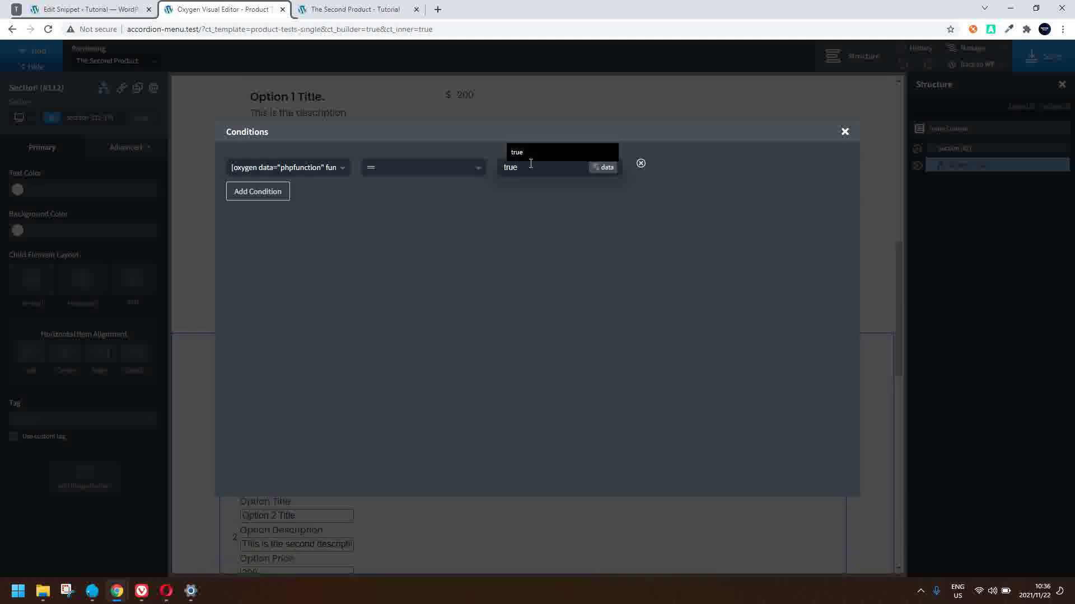
pyautogui.click(481, 177)
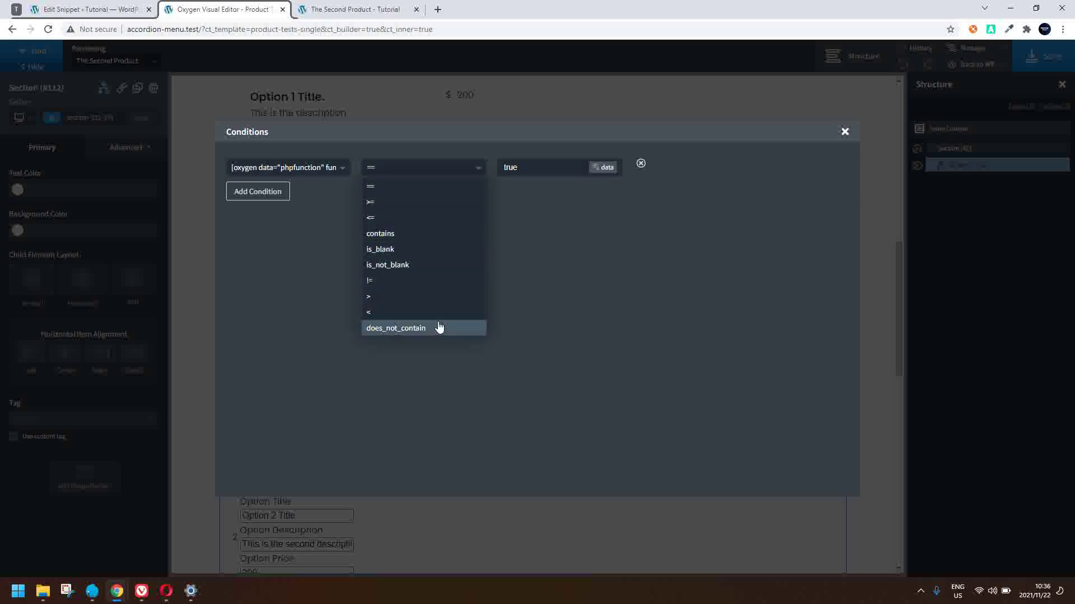
pyautogui.click(430, 187)
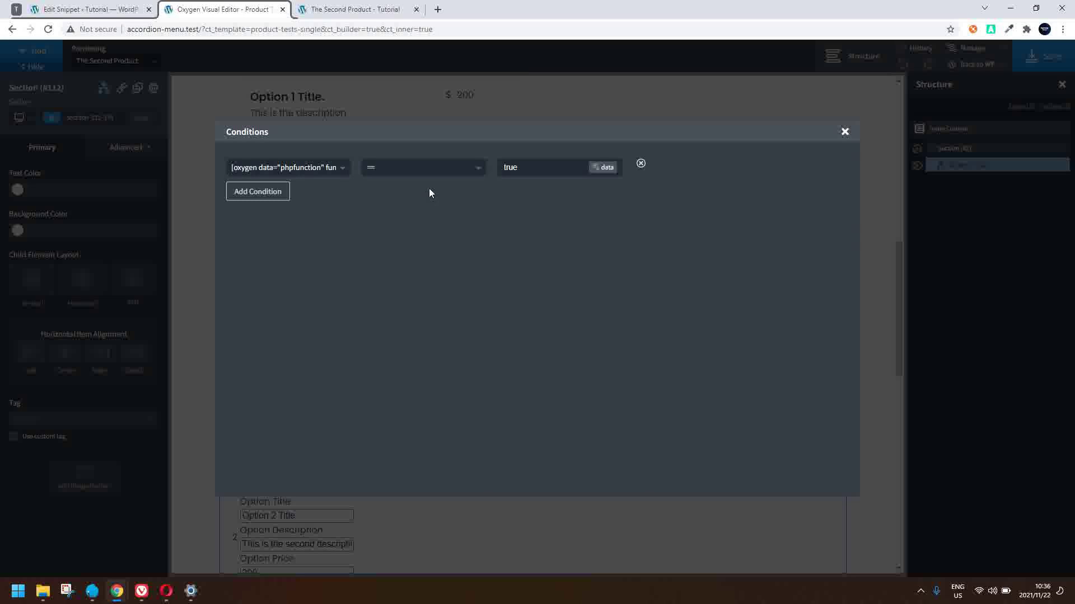
pyautogui.click(845, 132)
pyautogui.click(1034, 57)
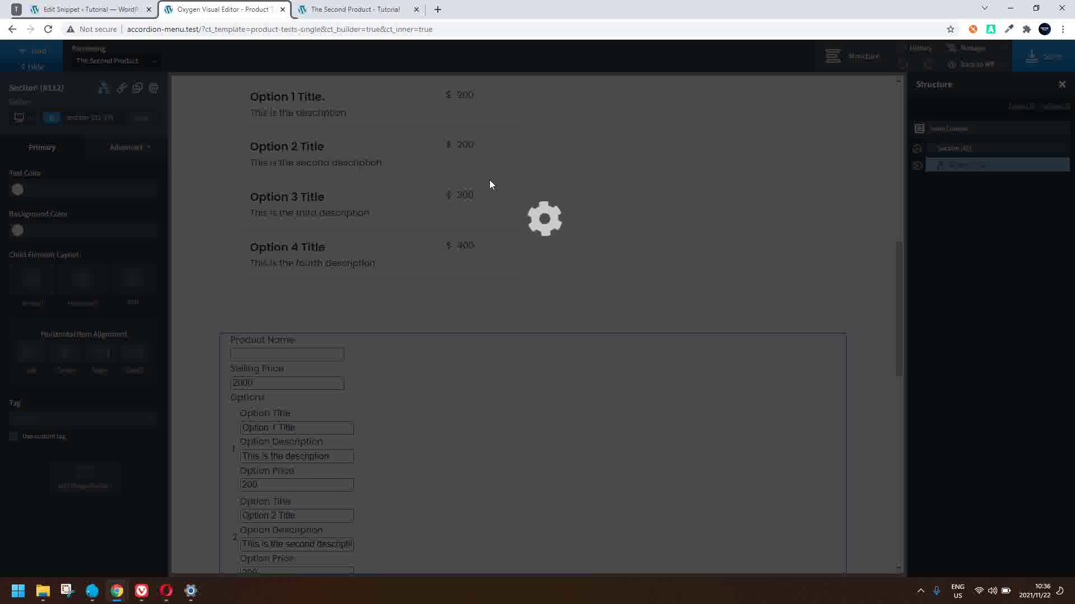
# Step: Reload The Second Product page and view it from the top
pyautogui.click(141, 595)
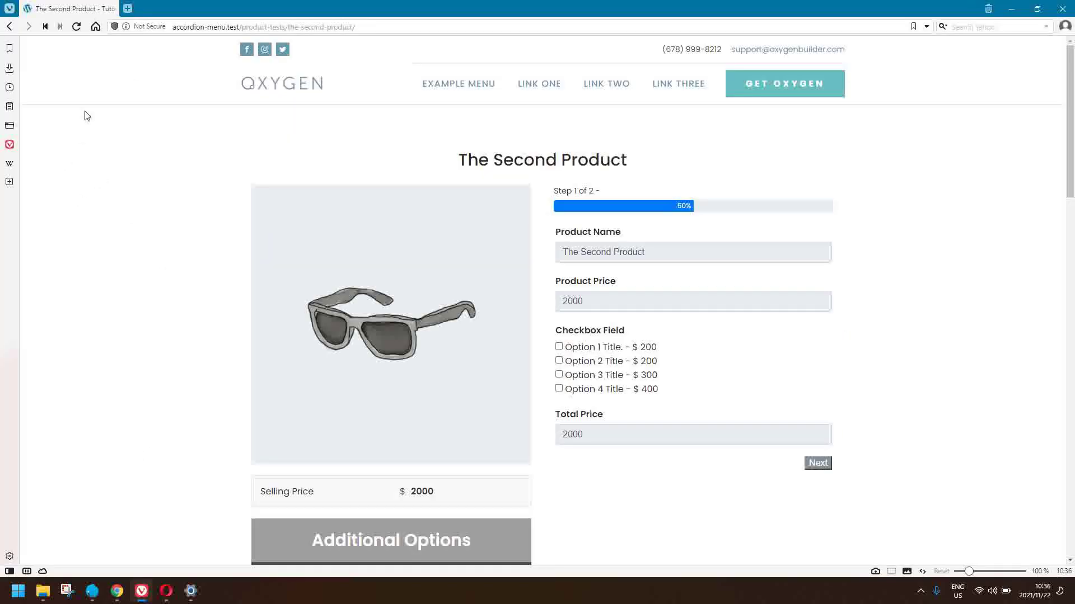
pyautogui.click(76, 27)
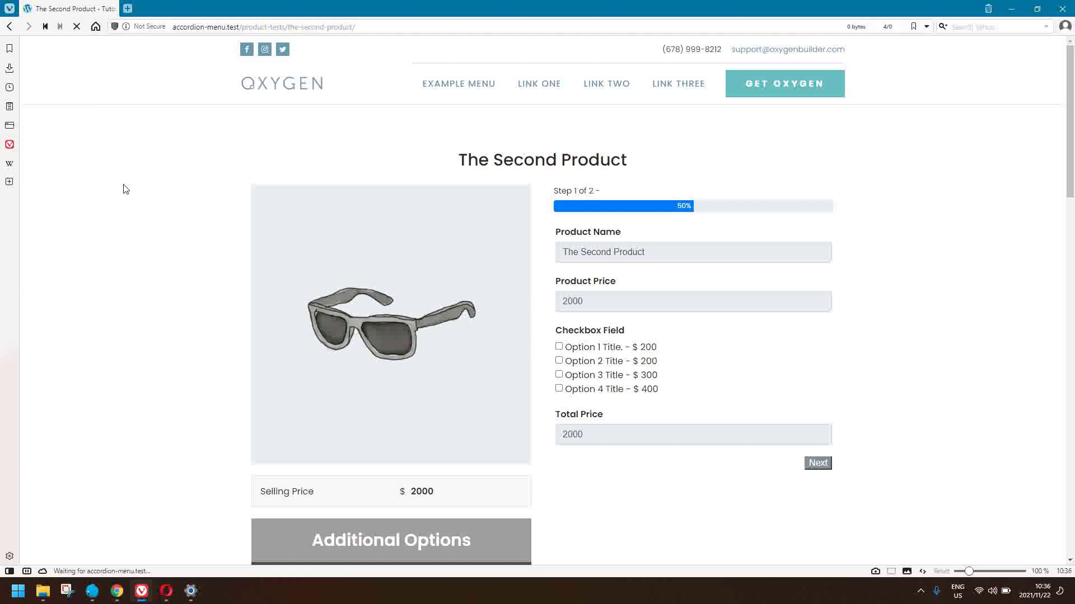
pyautogui.scroll(-10, 125, 189)
pyautogui.scroll(2, 125, 189)
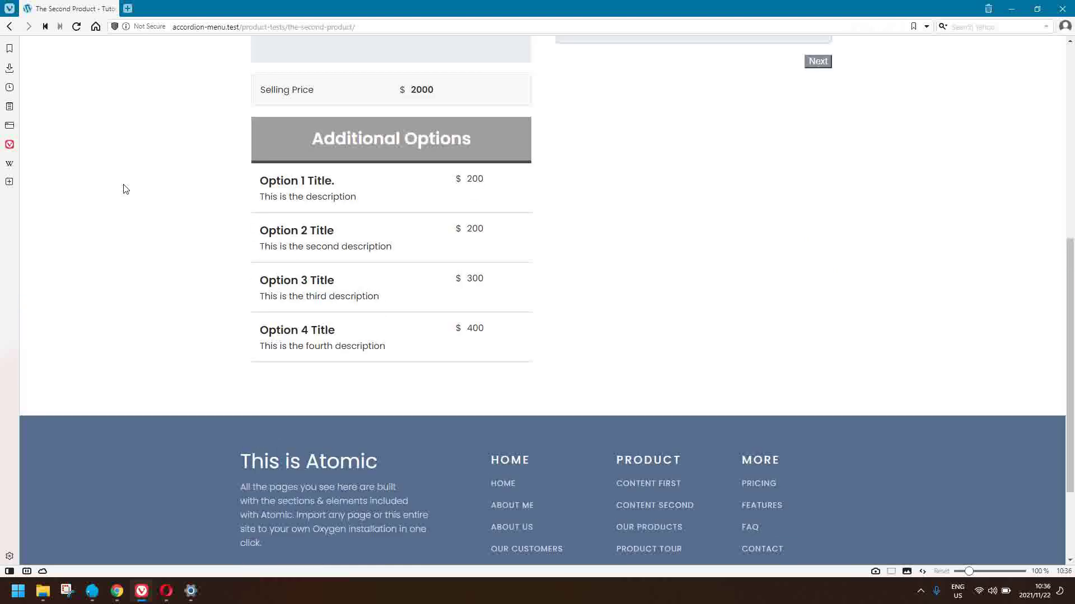
pyautogui.scroll(6, 125, 189)
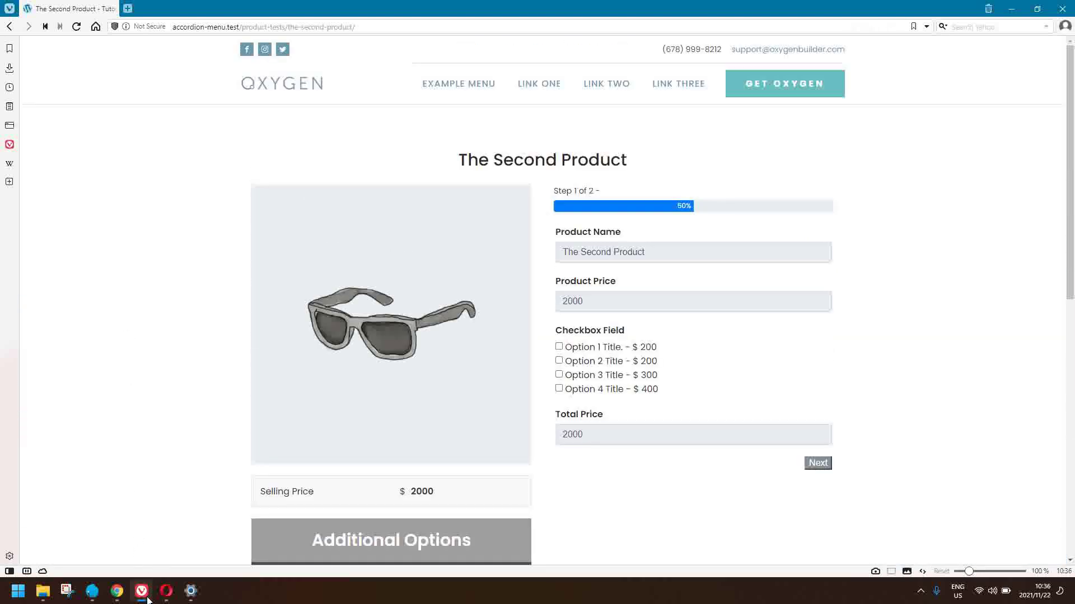
pyautogui.moveTo(166, 592)
pyautogui.click(176, 552)
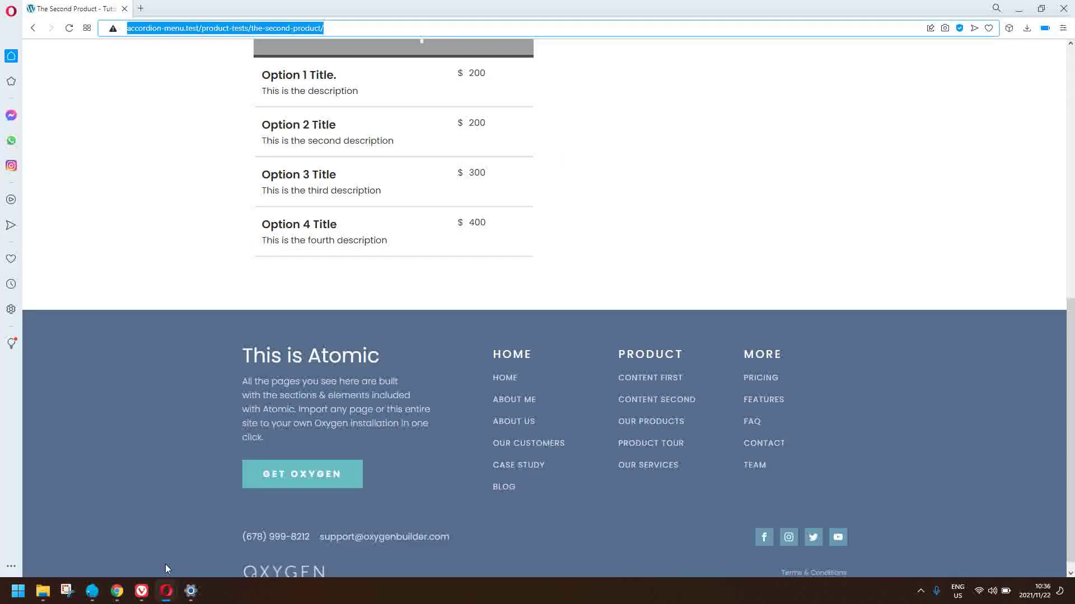
# Step: In Vivaldi, change the page address to the site's wp-admin login page
pyautogui.click(141, 595)
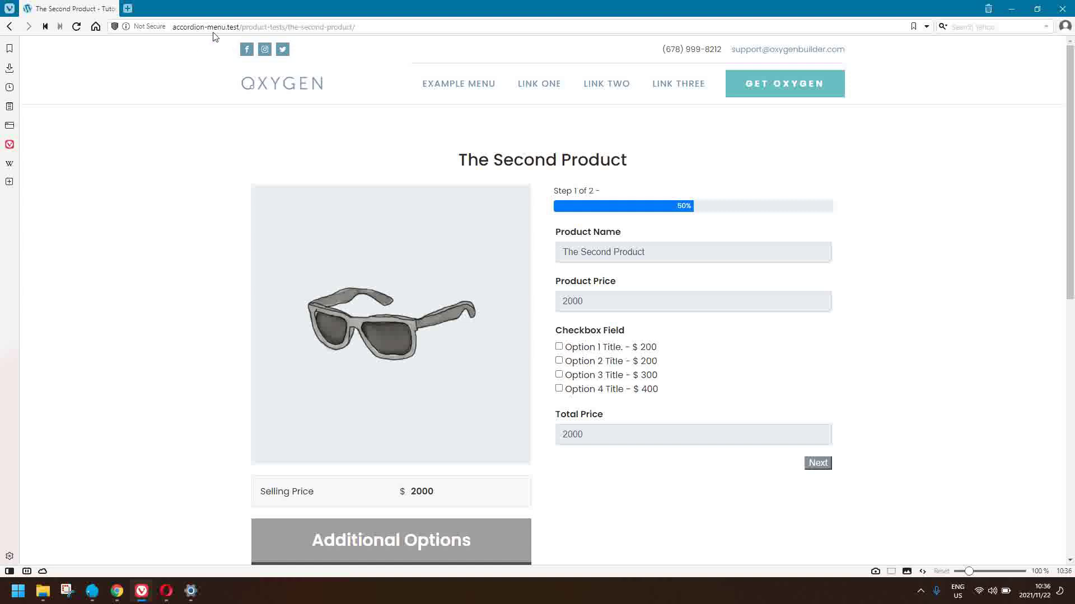
pyautogui.moveTo(243, 27); pyautogui.dragTo(447, 22)
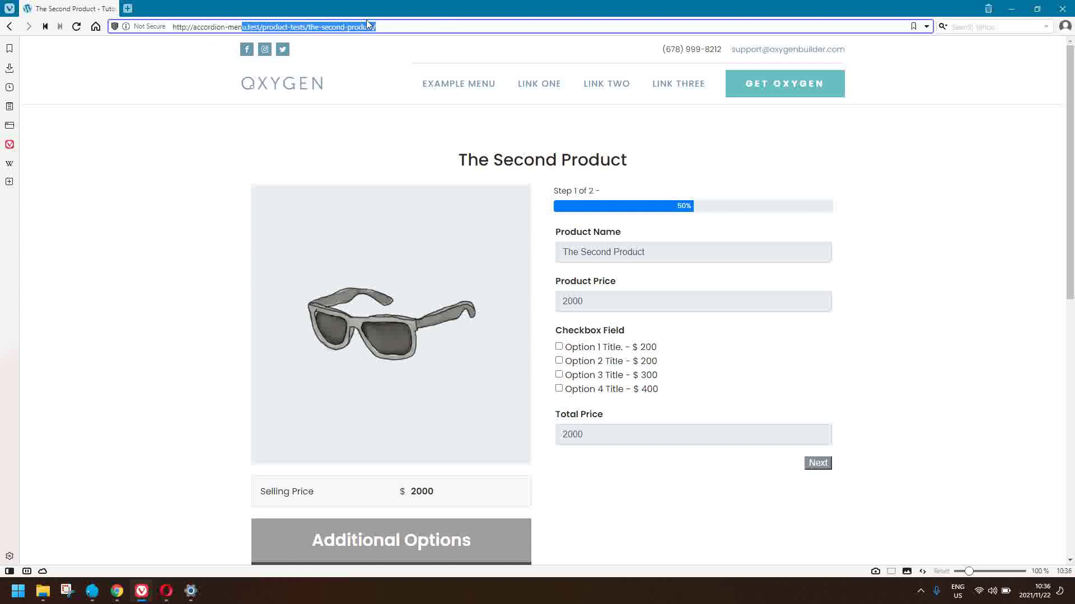
pyautogui.click(347, 27)
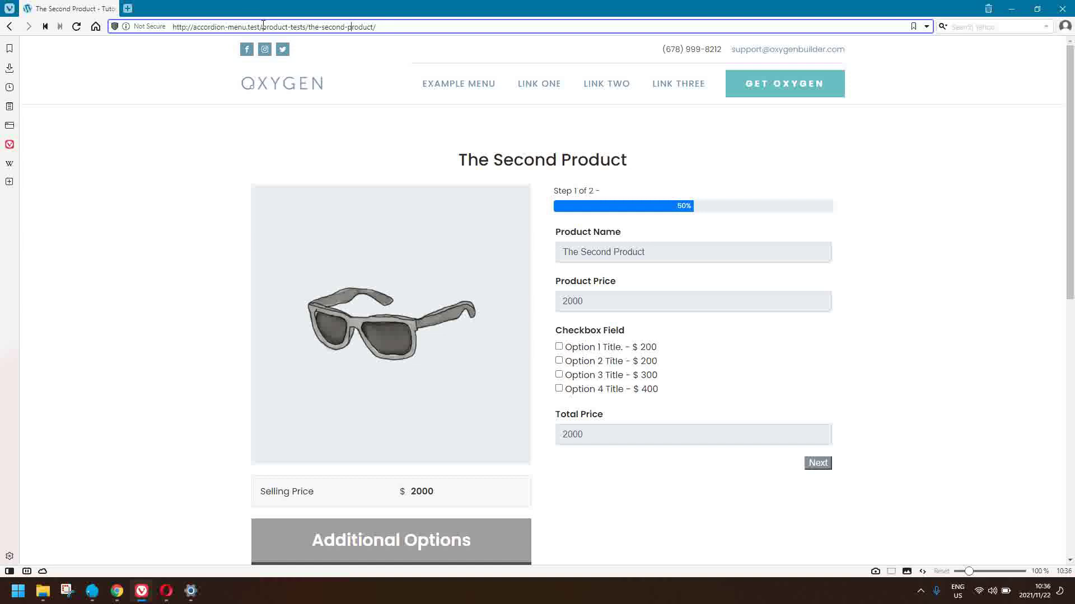
pyautogui.moveTo(263, 26); pyautogui.dragTo(532, 26)
pyautogui.write('wp-')
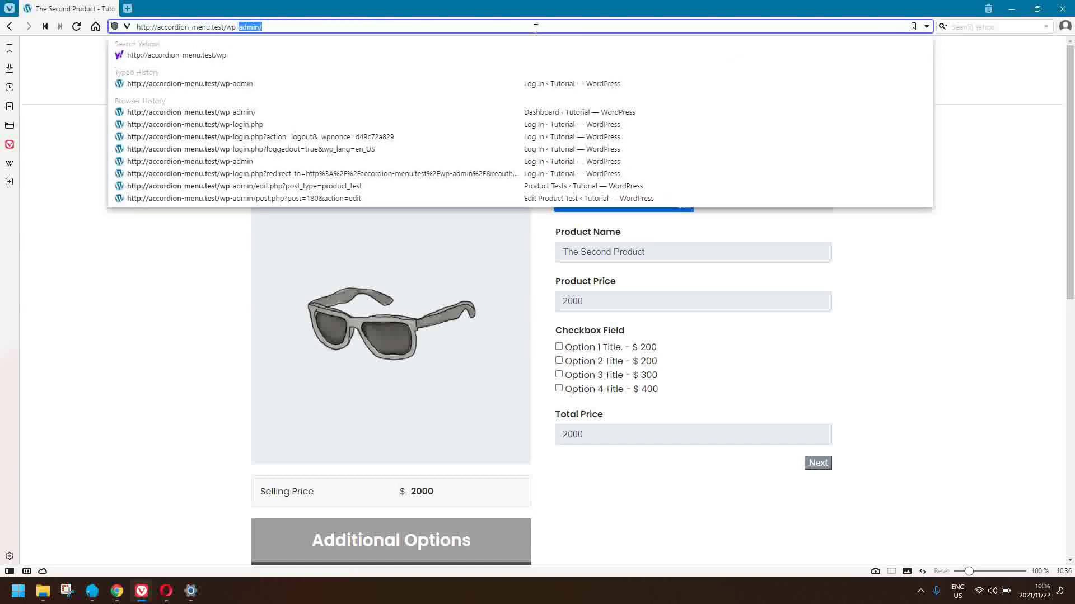
pyautogui.write('admin')
pyautogui.press('Return')
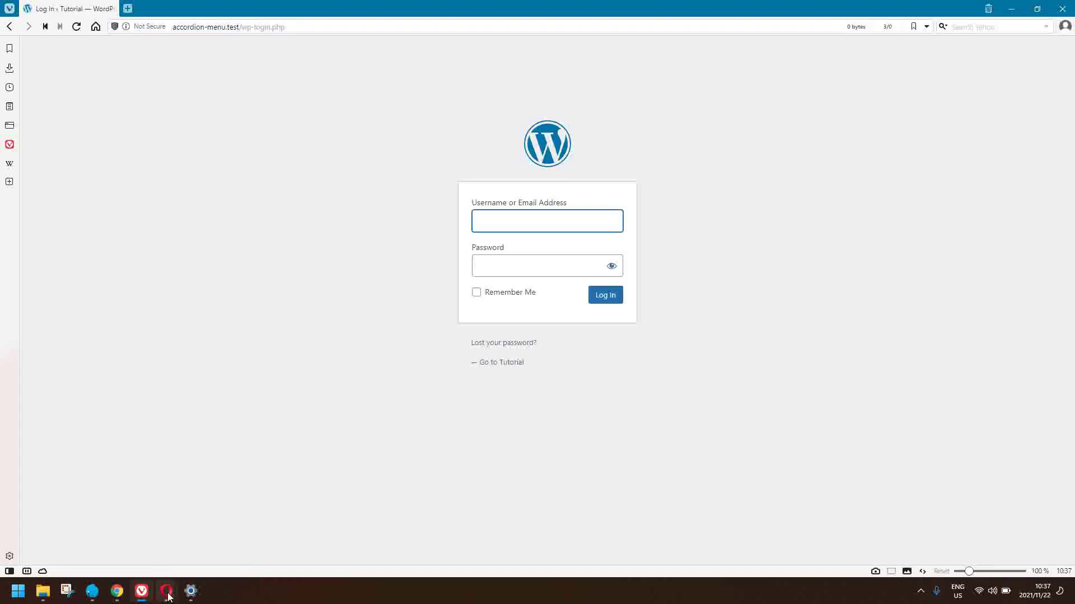
# Step: Reload The Second Product page again in the Opera window
pyautogui.click(168, 597)
pyautogui.click(208, 541)
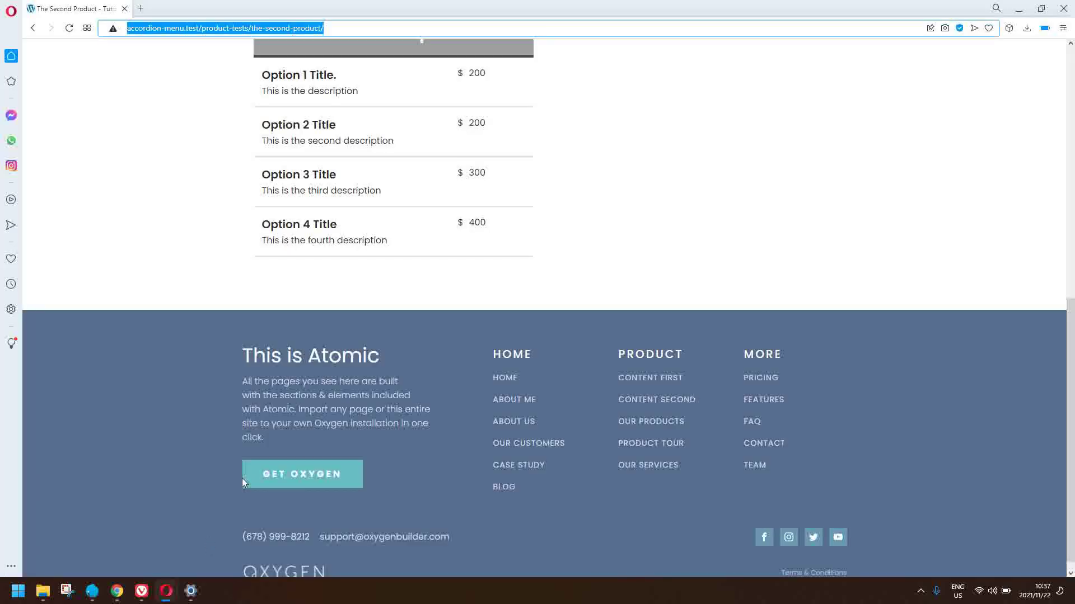
pyautogui.click(71, 29)
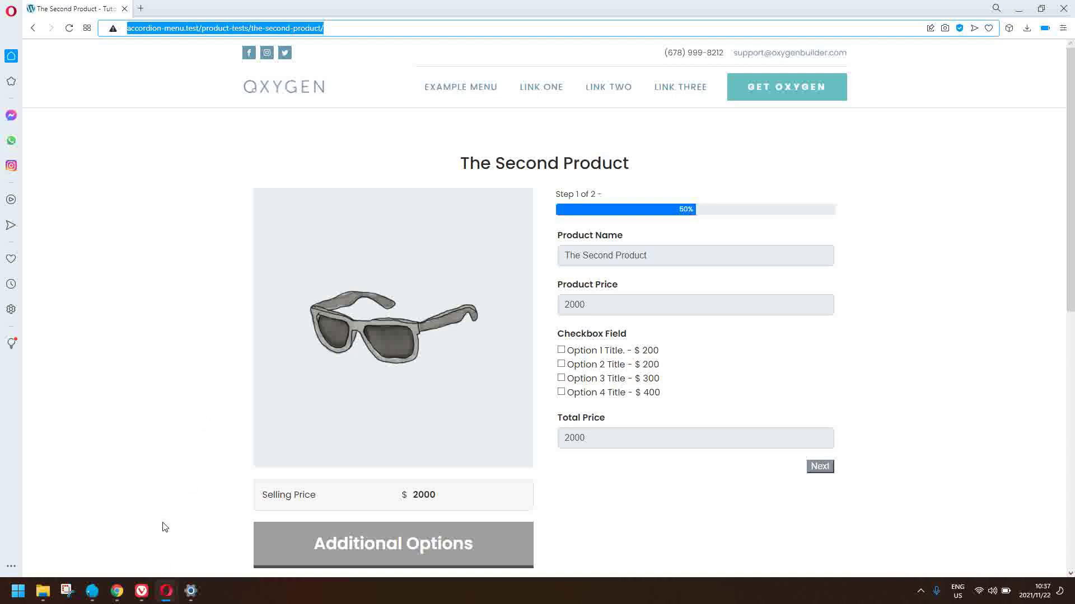
# Step: Log in on wp-login.php with the test user's username and password
pyautogui.click(142, 591)
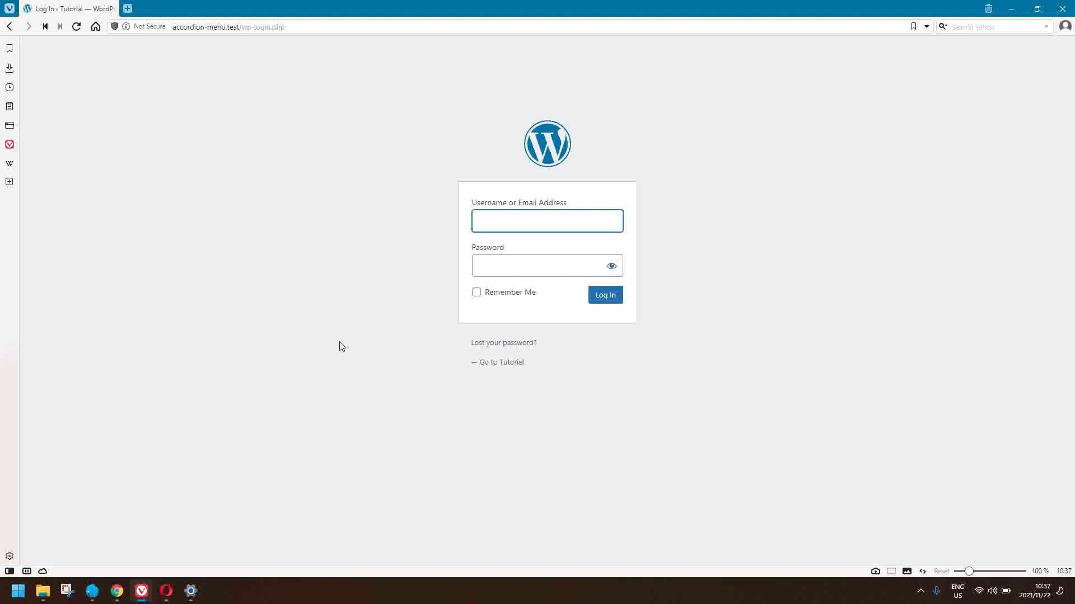
pyautogui.click(502, 230)
pyautogui.write('tester')
pyautogui.click(495, 274)
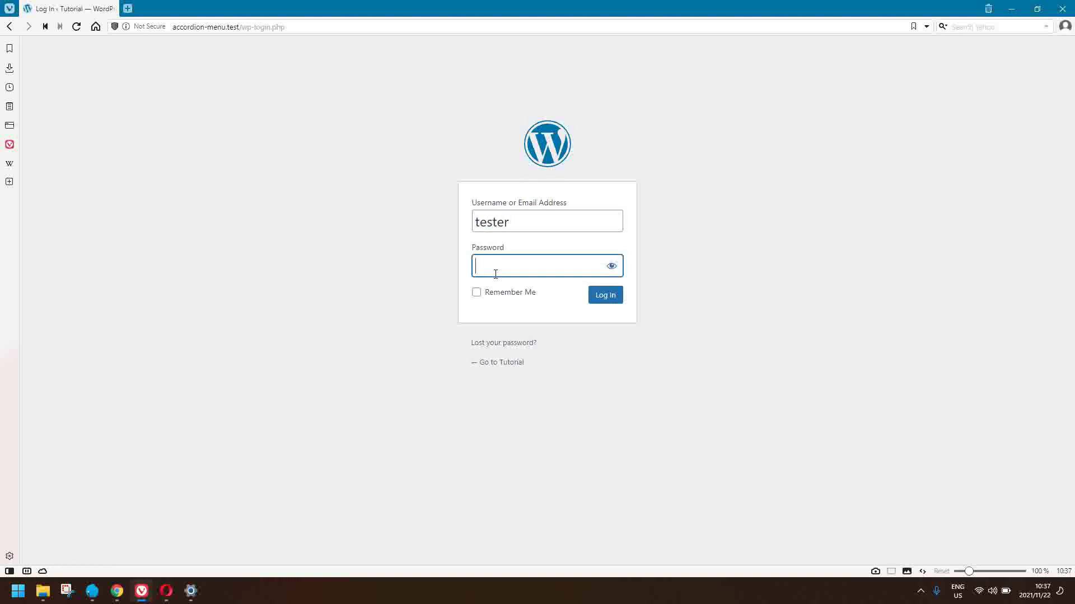
pyautogui.press('Return')
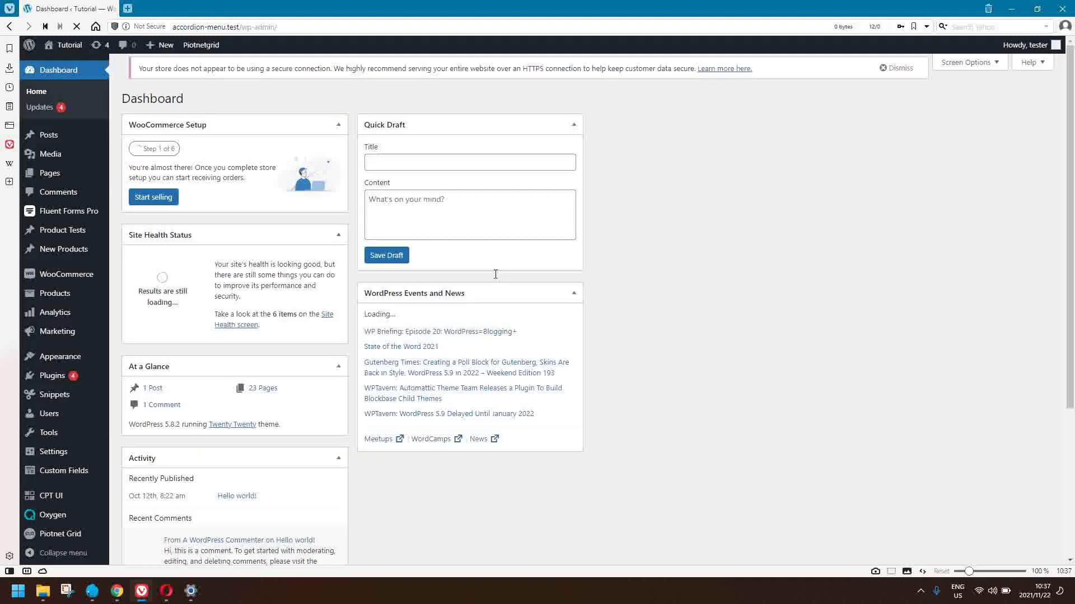
# Step: View The Second Product from the Product Tests list, then go back to the list
pyautogui.click(70, 232)
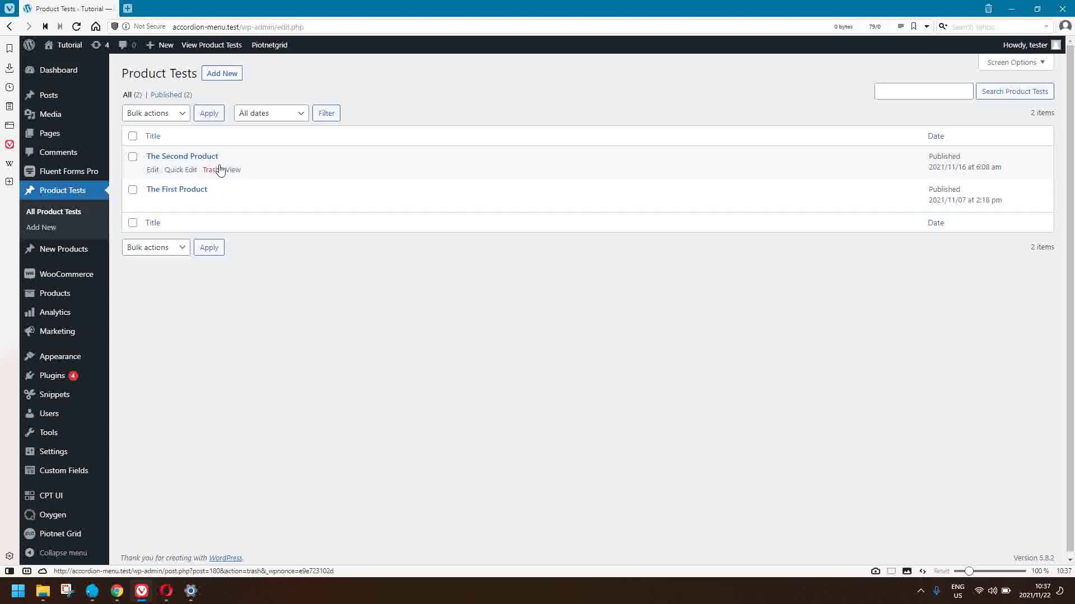
pyautogui.click(234, 171)
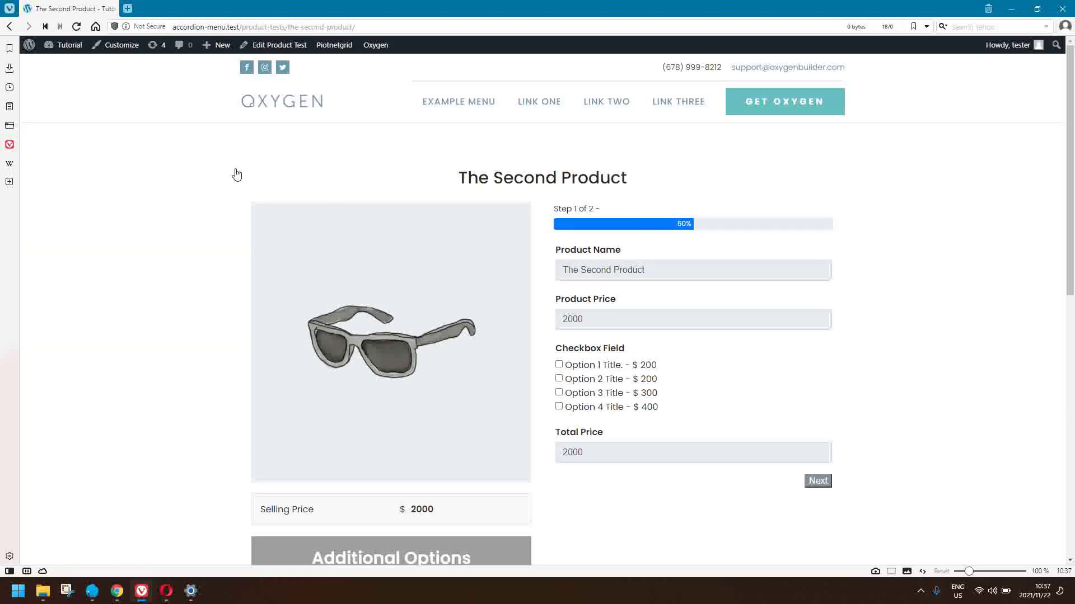
pyautogui.scroll(-10, 324, 310)
pyautogui.scroll(10, 325, 310)
pyautogui.click(9, 26)
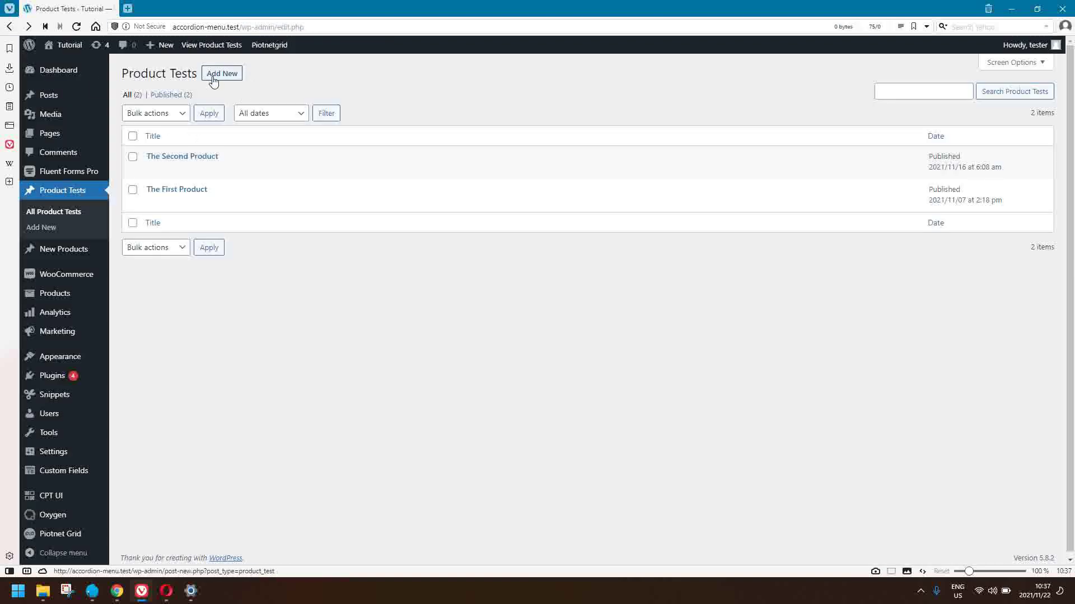
pyautogui.click(213, 79)
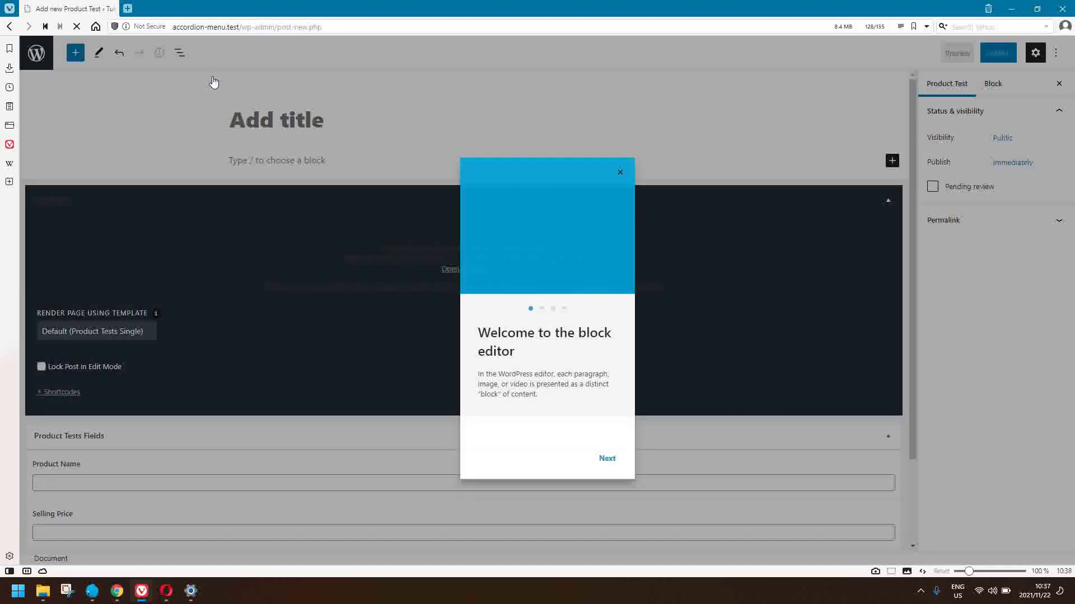
# Step: Dismiss the block editor welcome guide and turn off fullscreen mode
pyautogui.click(620, 154)
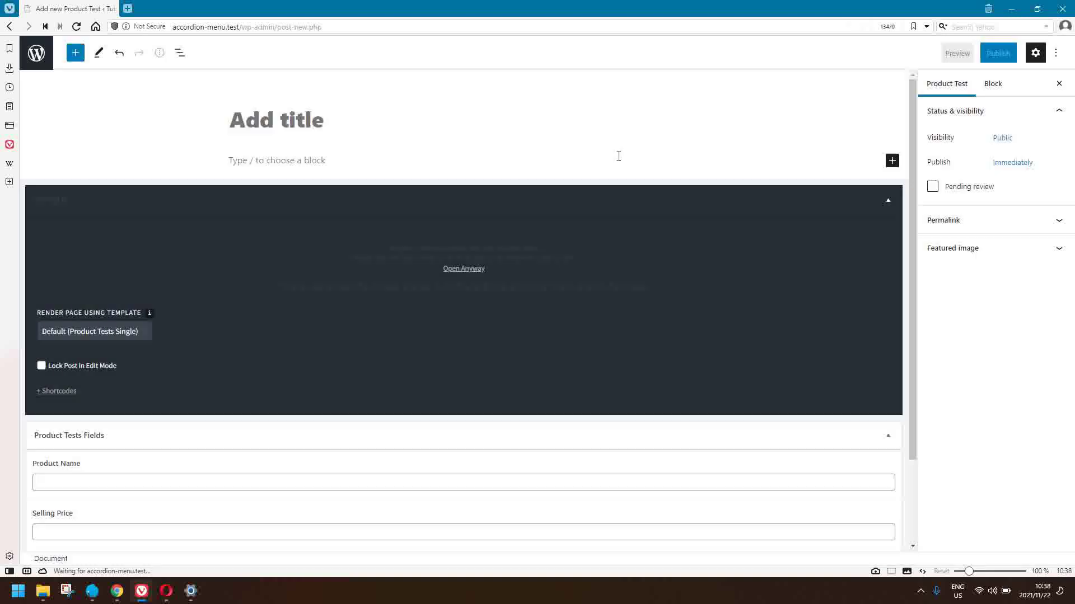
pyautogui.click(1056, 53)
pyautogui.click(996, 184)
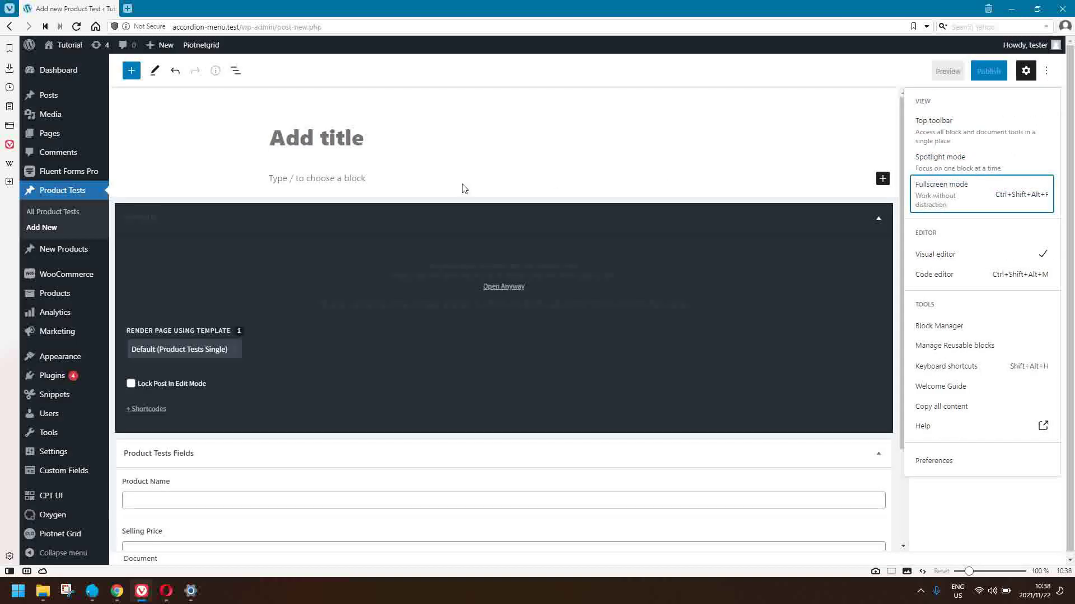
pyautogui.click(269, 138)
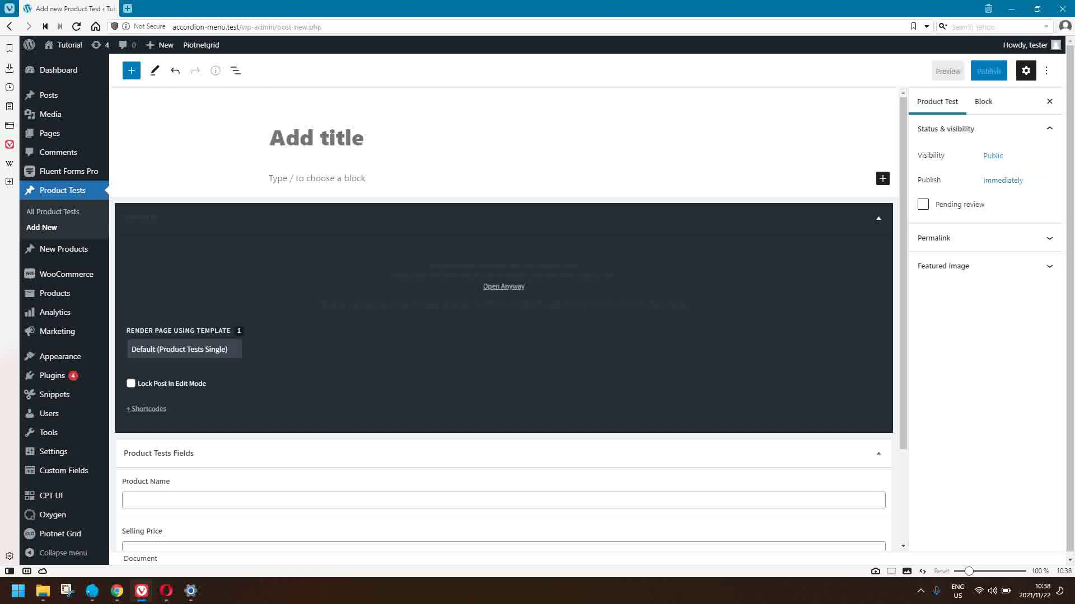
# Step: Title the post 'Add a new post' and open the featured image chooser
pyautogui.write('Add a new post')
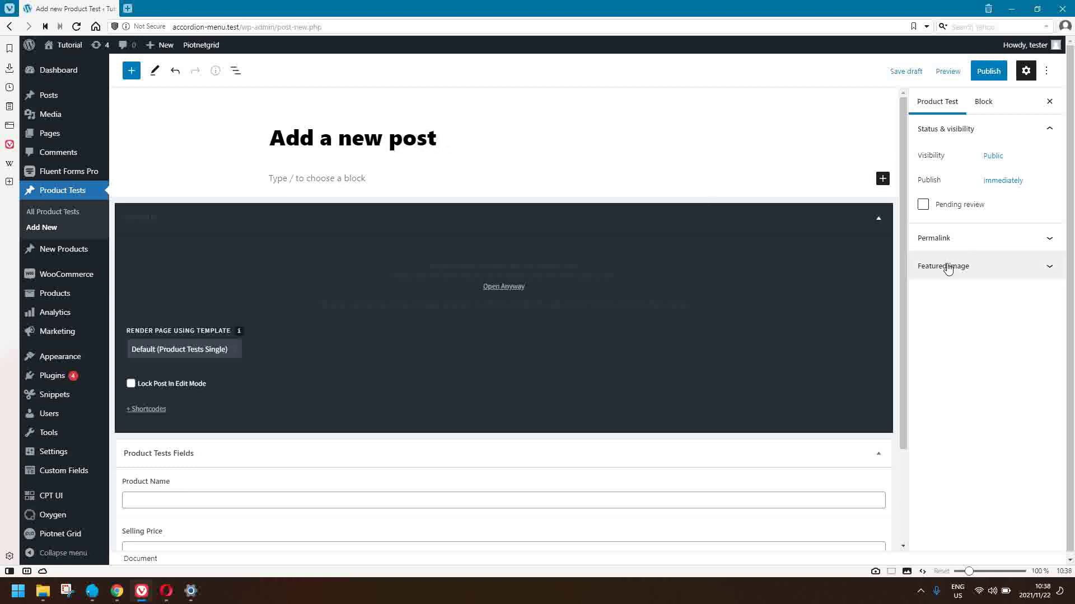
pyautogui.click(952, 266)
pyautogui.click(963, 296)
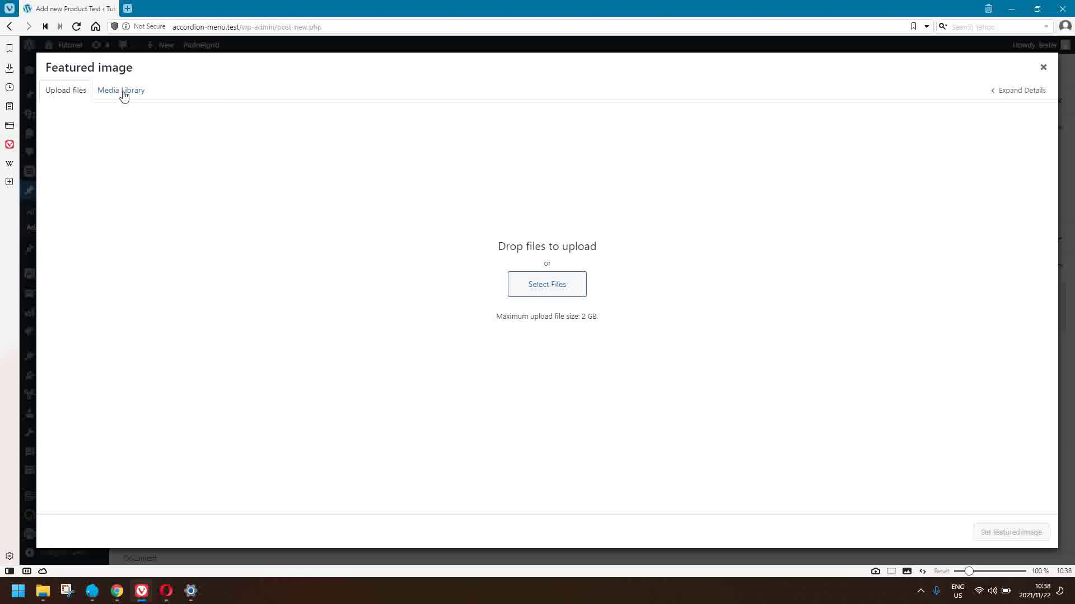
# Step: Choose the orange hoodie (hoodie-2.jpg) from the Media Library as featured image
pyautogui.click(124, 93)
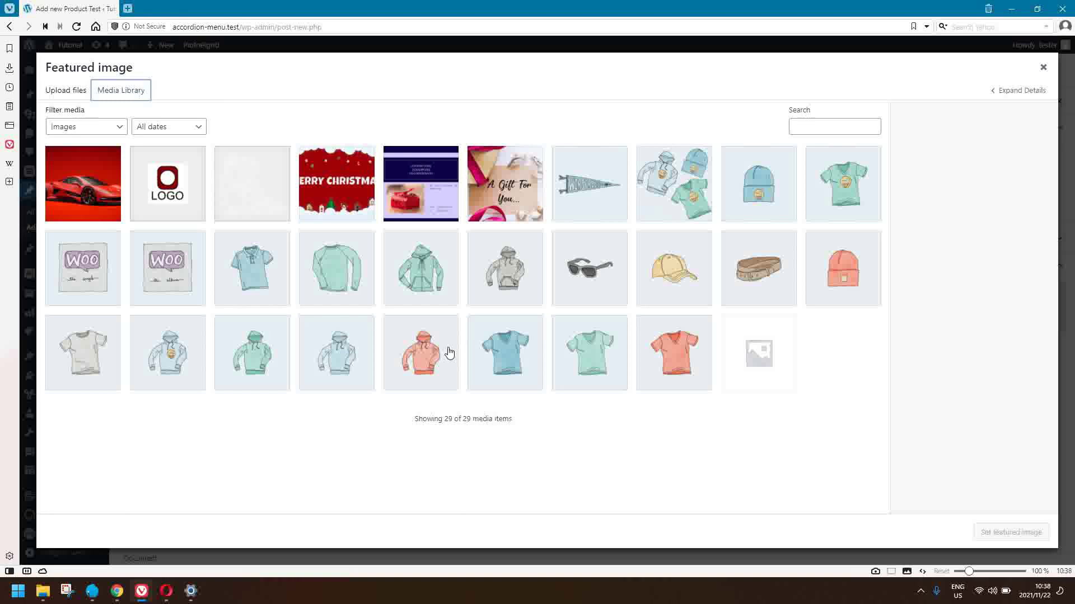
pyautogui.click(434, 366)
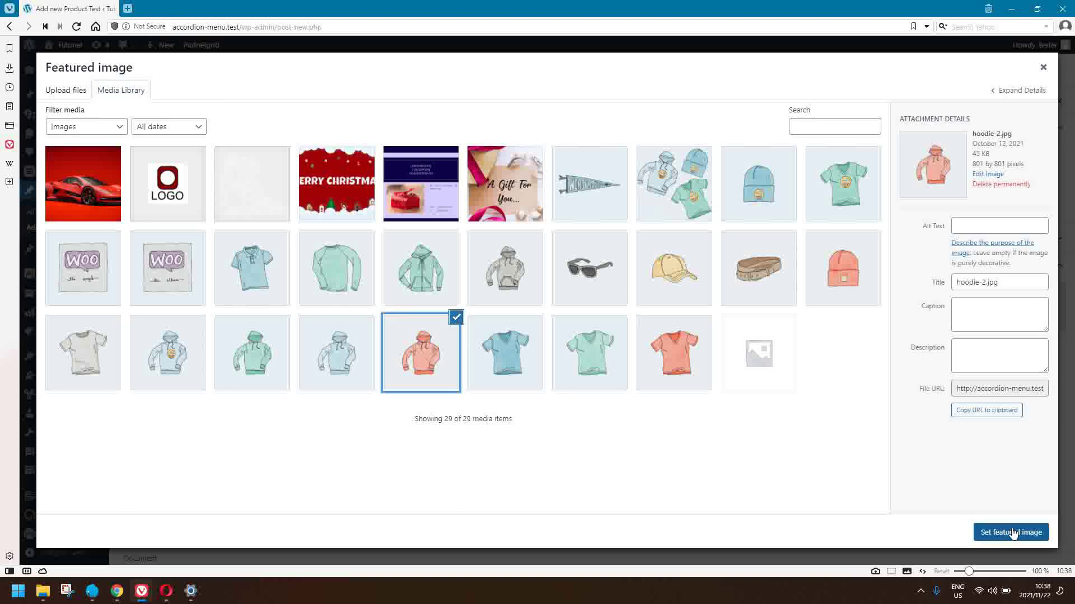
pyautogui.click(1013, 532)
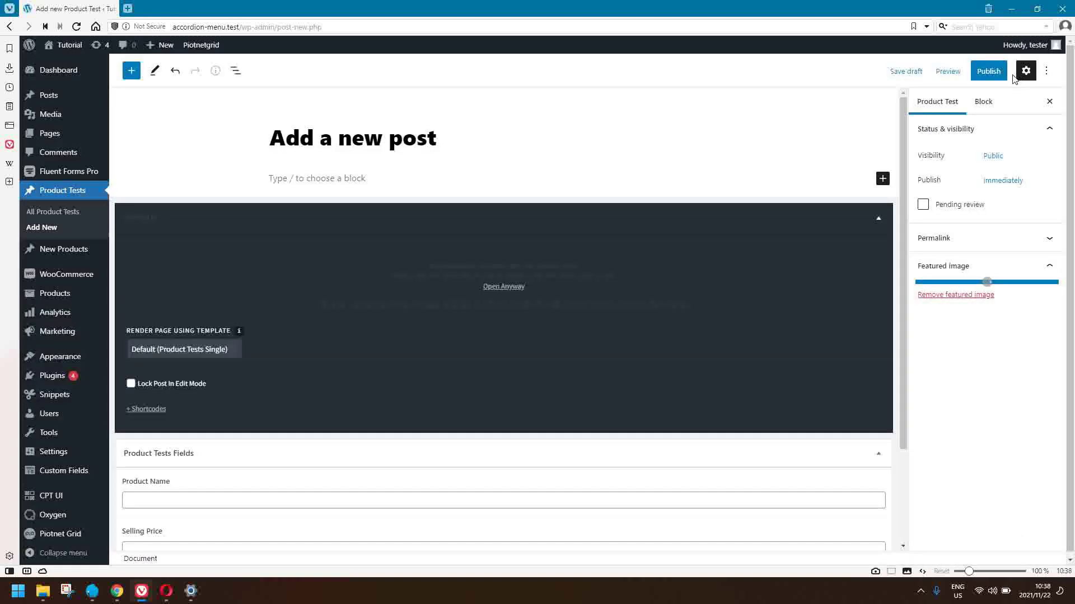
# Step: Publish the 'Add a new post' product test, confirming in the pre-publish panel
pyautogui.click(994, 76)
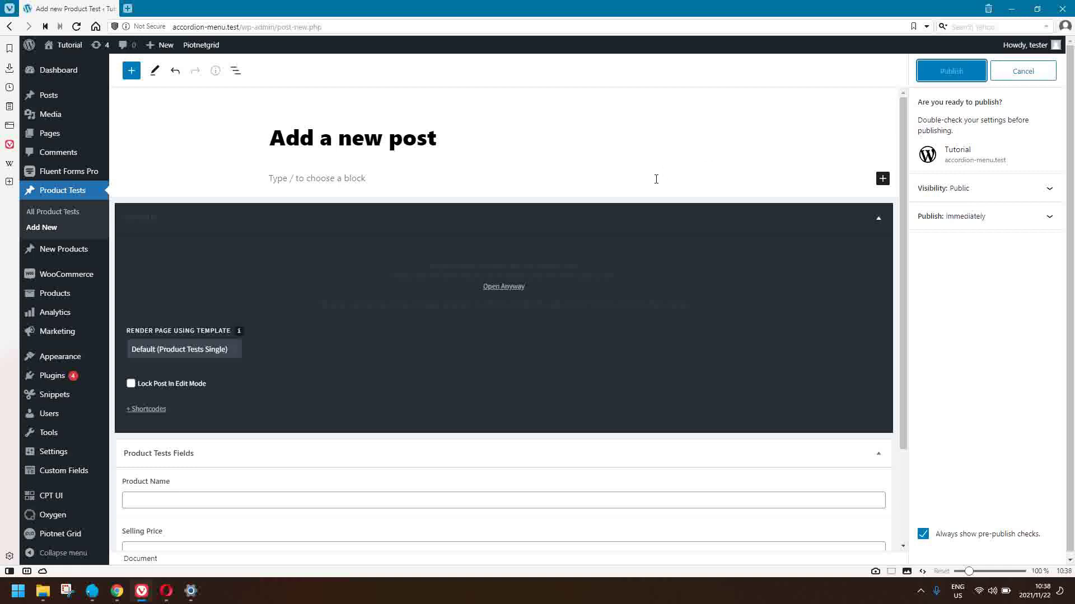
pyautogui.press('Return')
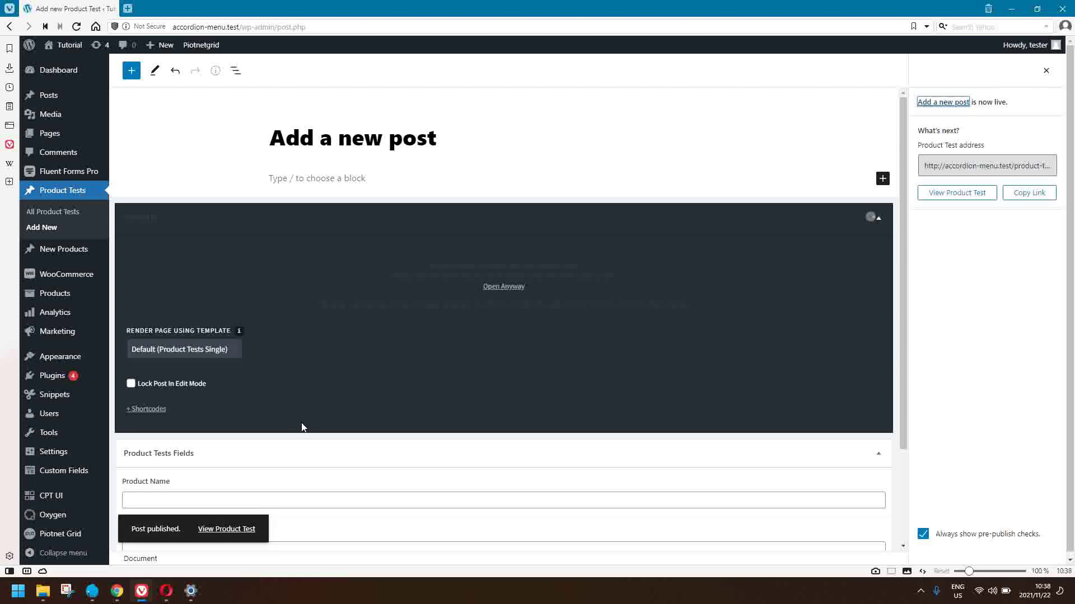
pyautogui.click(228, 530)
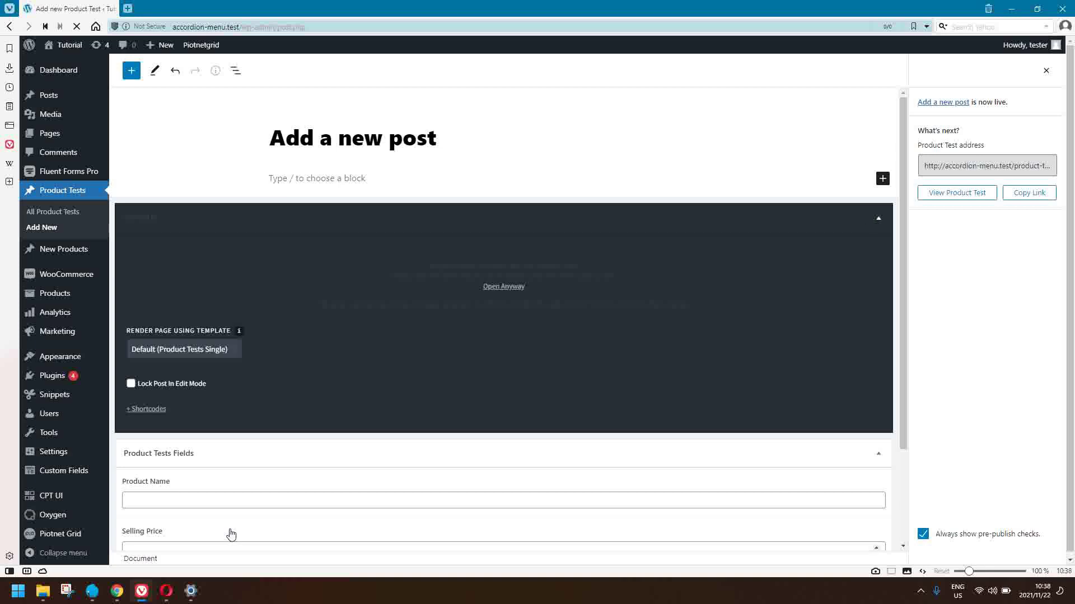
# Step: Add an option row to the product form titled 'Option 1'
pyautogui.scroll(-8, 232, 535)
pyautogui.scroll(-3, 231, 534)
pyautogui.scroll(4, 231, 534)
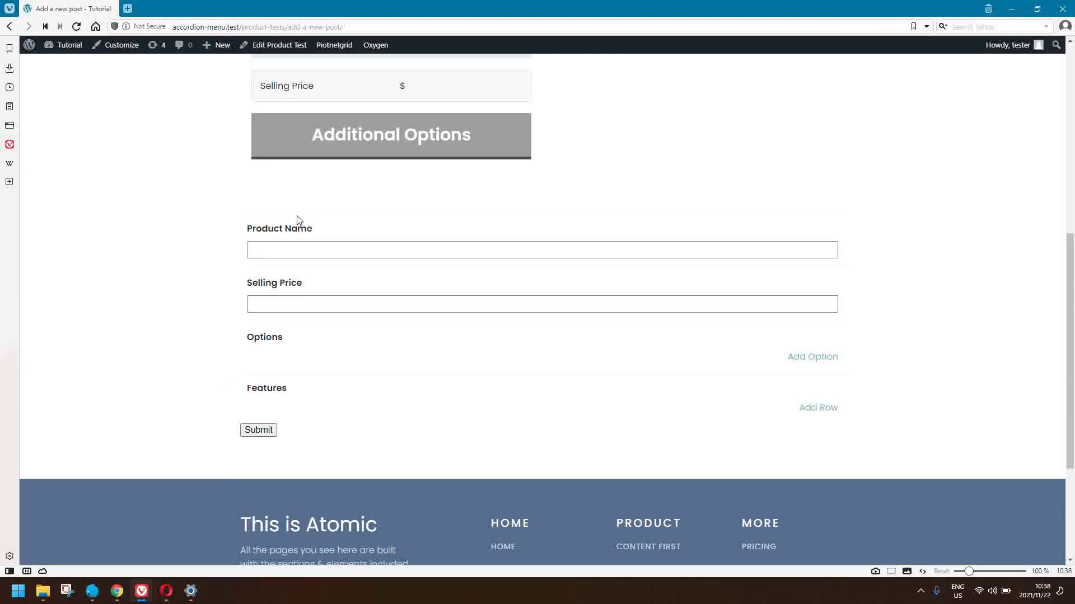
pyautogui.scroll(6, 267, 387)
pyautogui.scroll(-6, 268, 387)
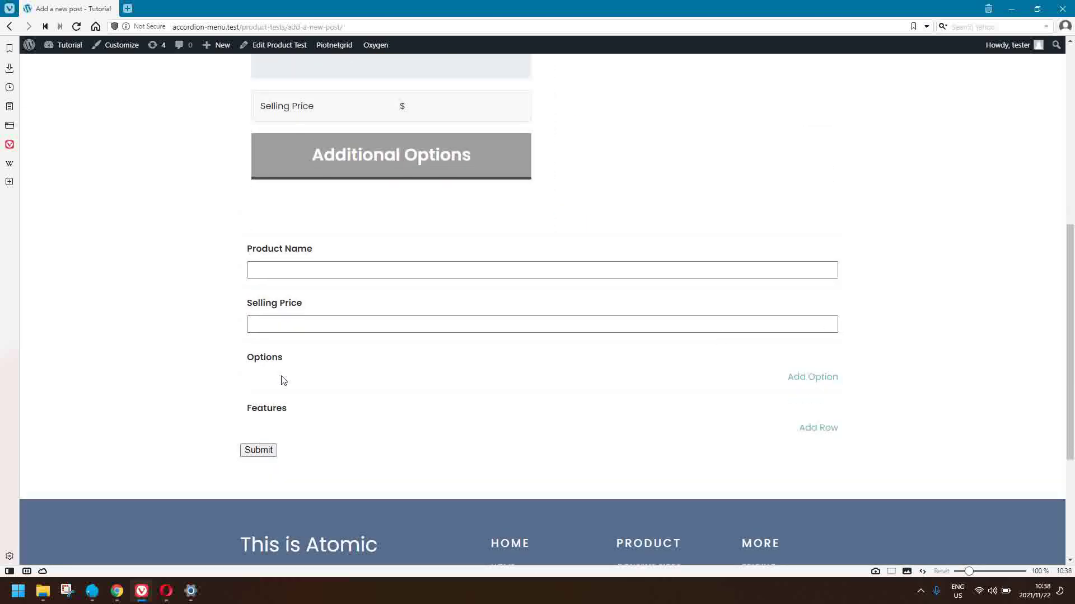
pyautogui.click(806, 380)
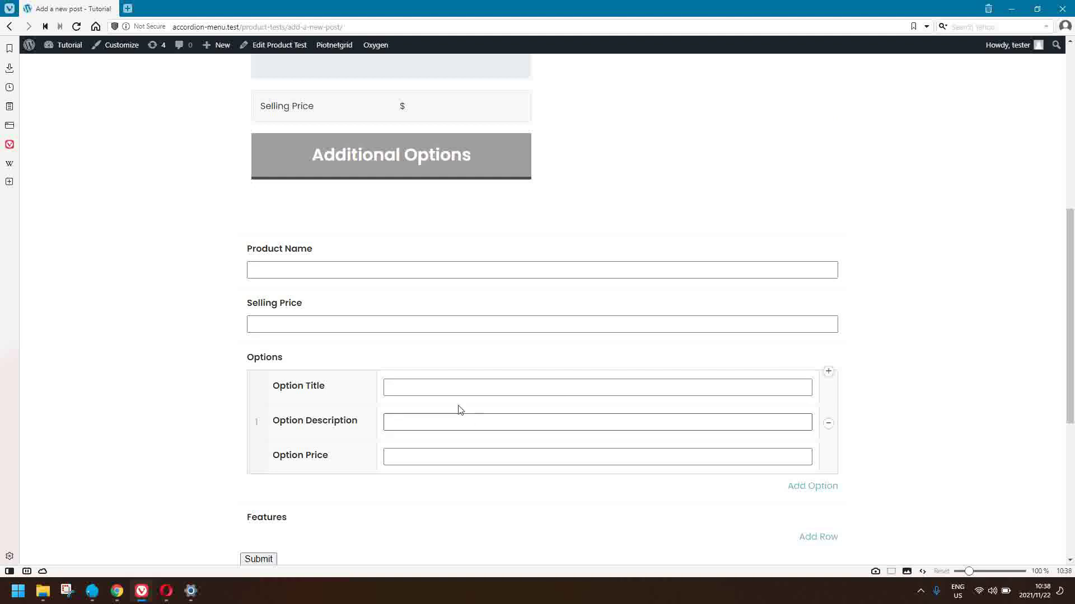
pyautogui.click(440, 395)
pyautogui.write('Option')
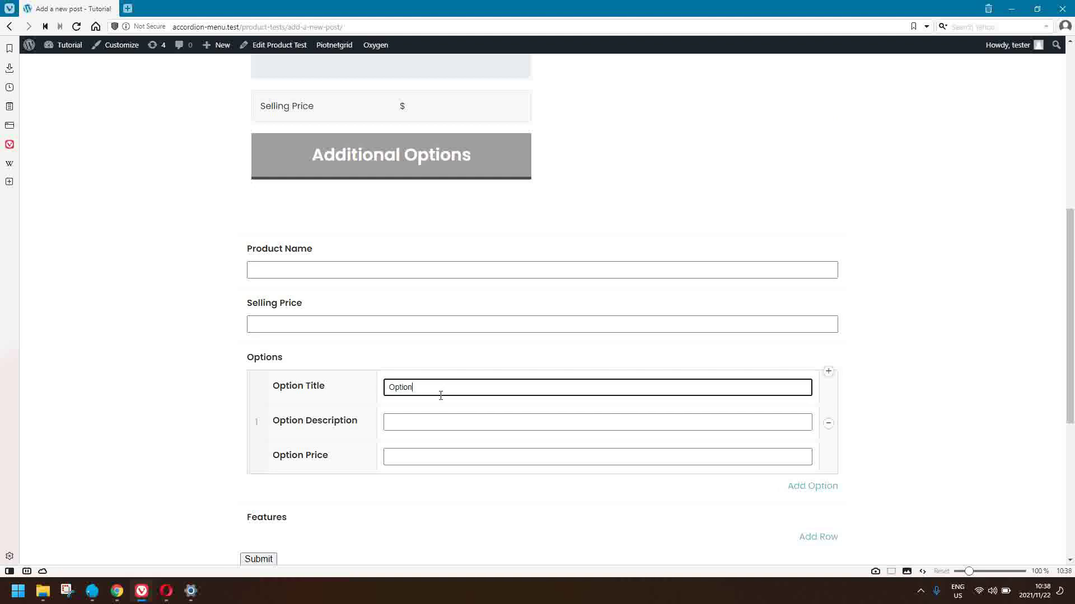
pyautogui.write(' 1')
# Step: Enter Selling Price 5000, option description 'The description' and option price 1000
pyautogui.click(339, 328)
pyautogui.write('5000')
pyautogui.click(434, 420)
pyautogui.write('The description')
pyautogui.click(429, 456)
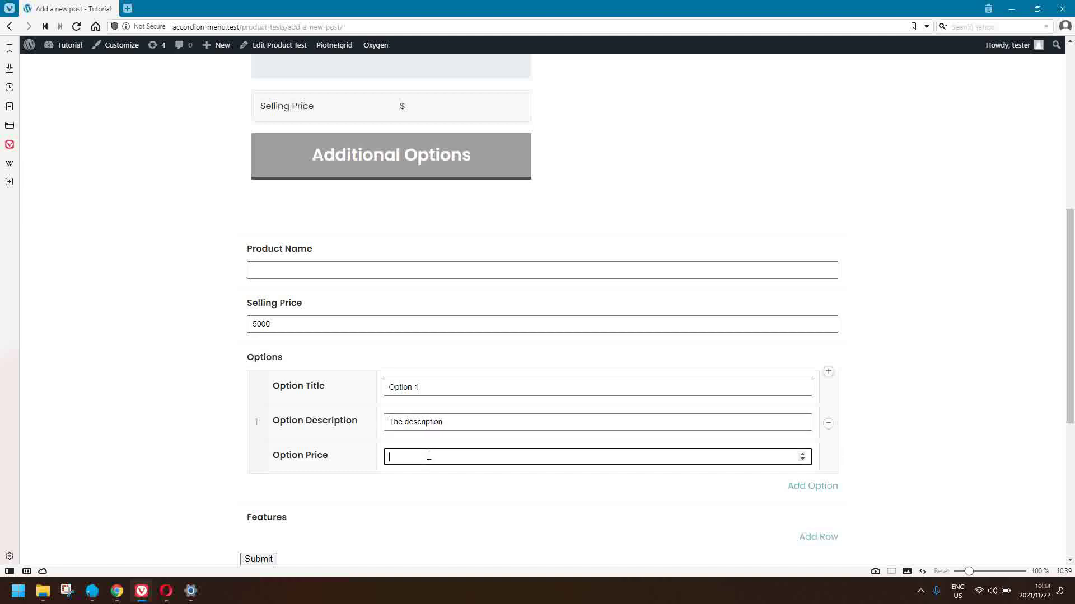
pyautogui.write('1000')
pyautogui.scroll(-5, 622, 475)
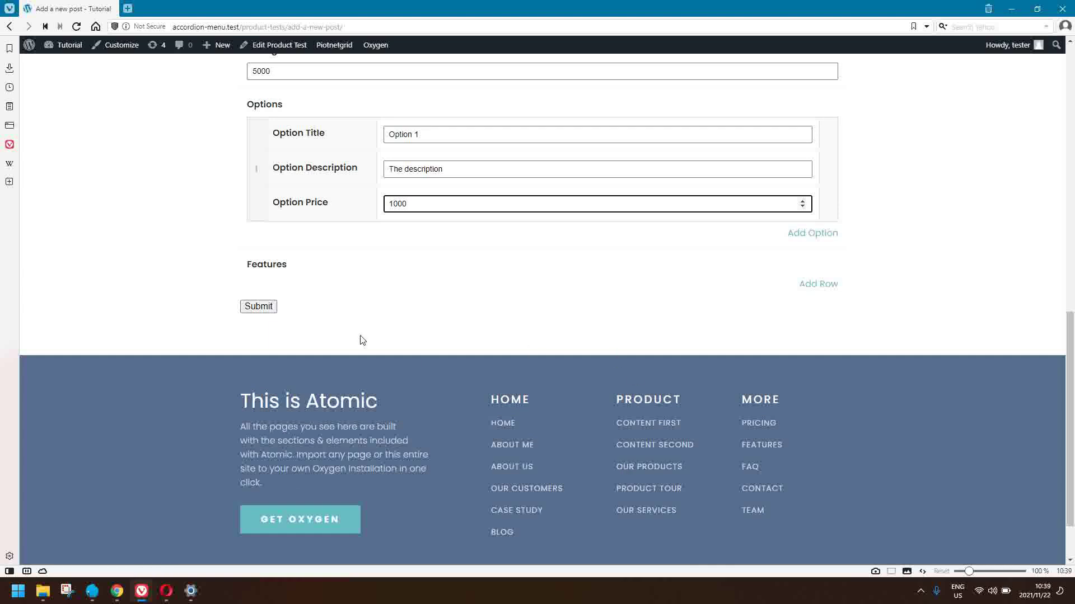
# Step: Submit the form, check the total by toggling Option 1, and select the page address
pyautogui.click(257, 306)
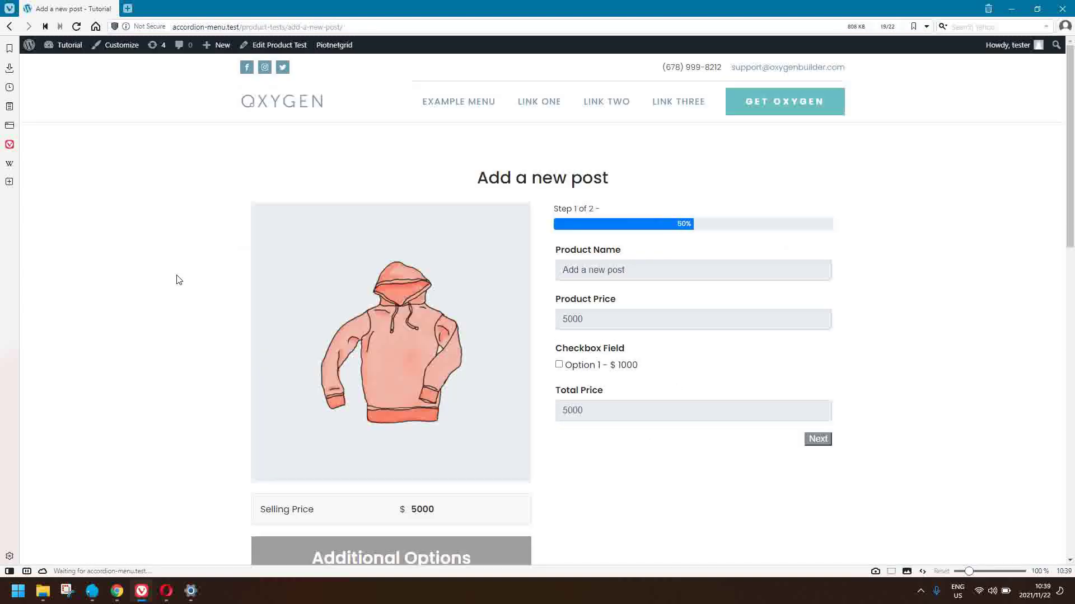
pyautogui.click(562, 366)
pyautogui.click(560, 365)
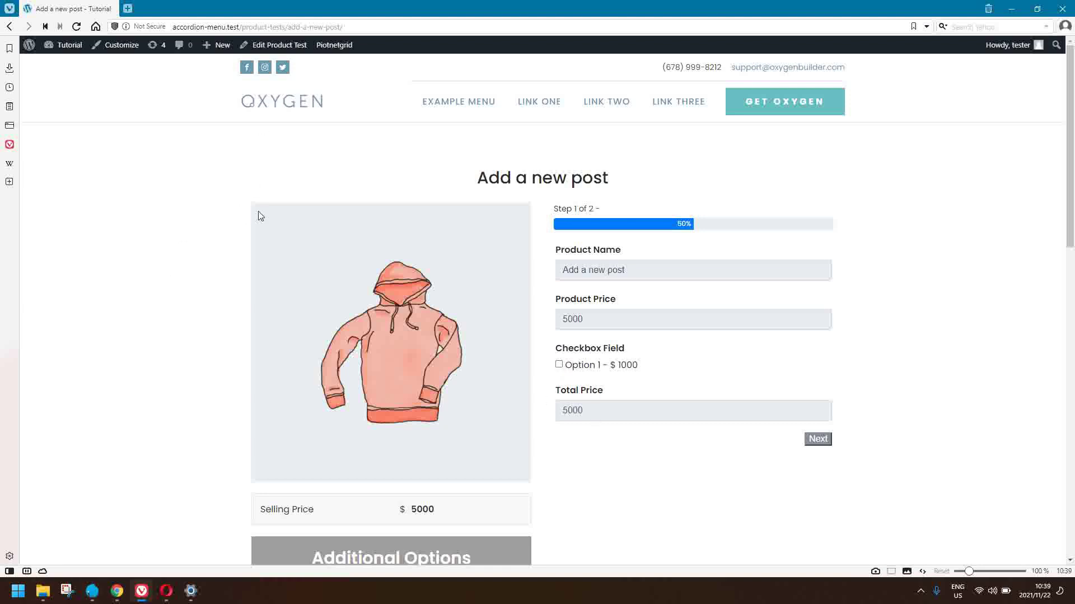
pyautogui.click(320, 25)
pyautogui.hotkey('ctrl', 'c')
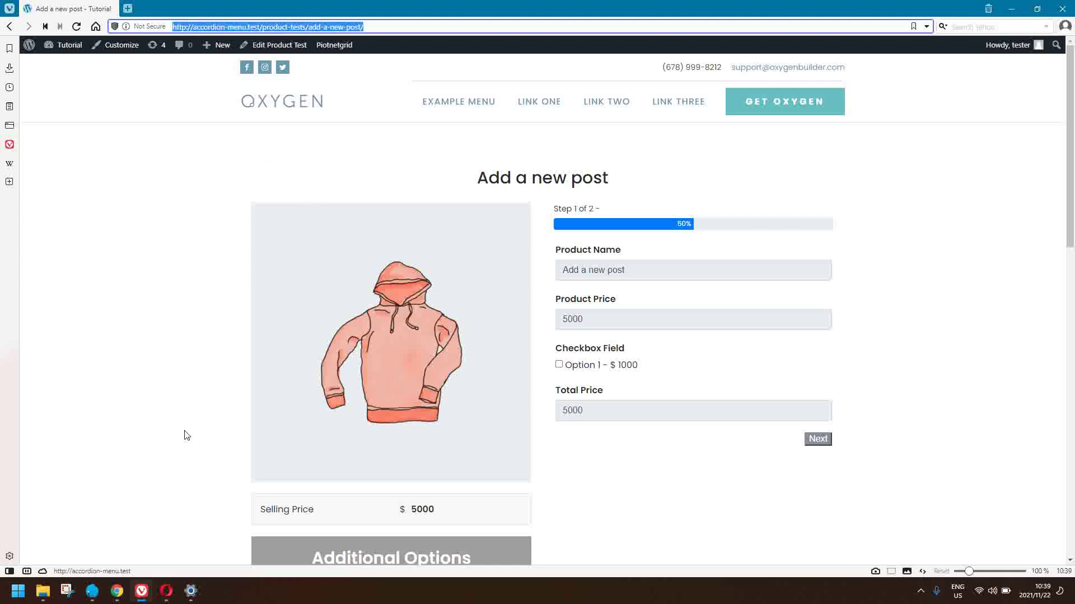
# Step: In Opera, load the add-a-new-post URL and scroll to its Option 1 details
pyautogui.moveTo(168, 597)
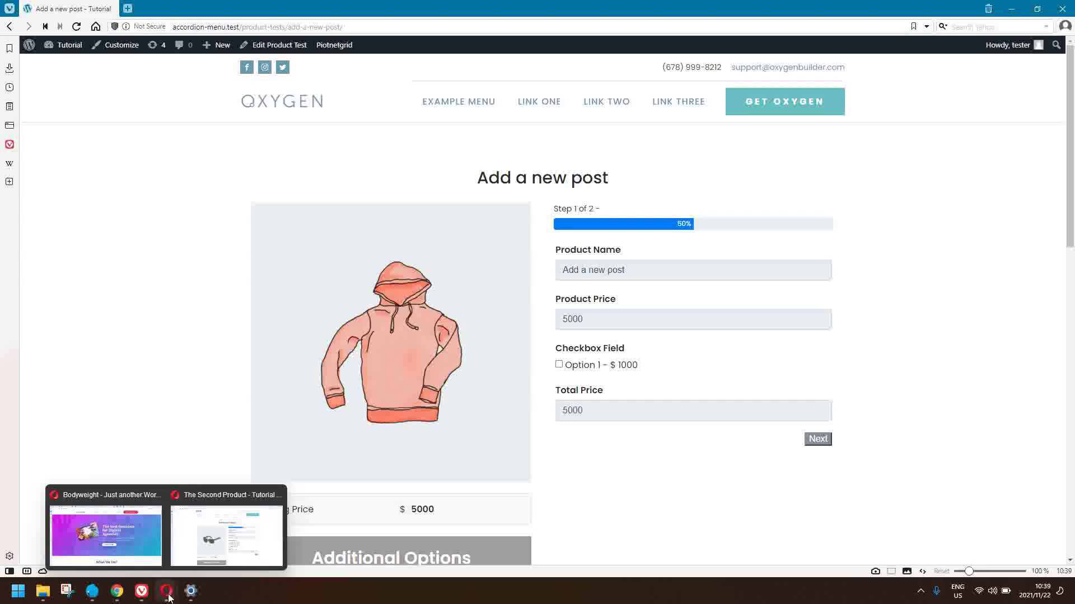
pyautogui.click(226, 532)
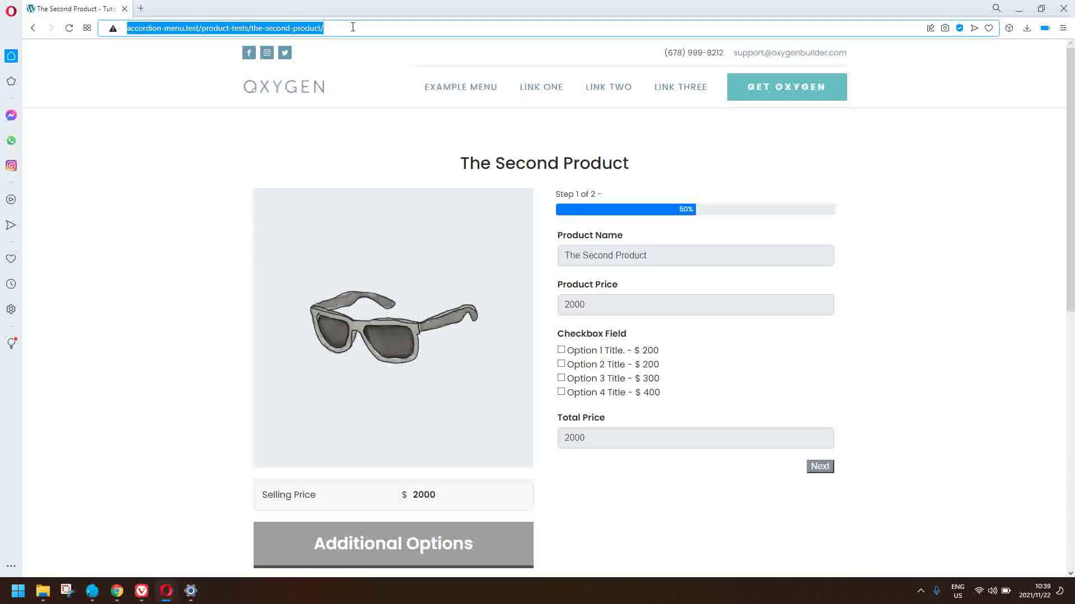
pyautogui.hotkey('ctrl', 'v')
pyautogui.press('Return')
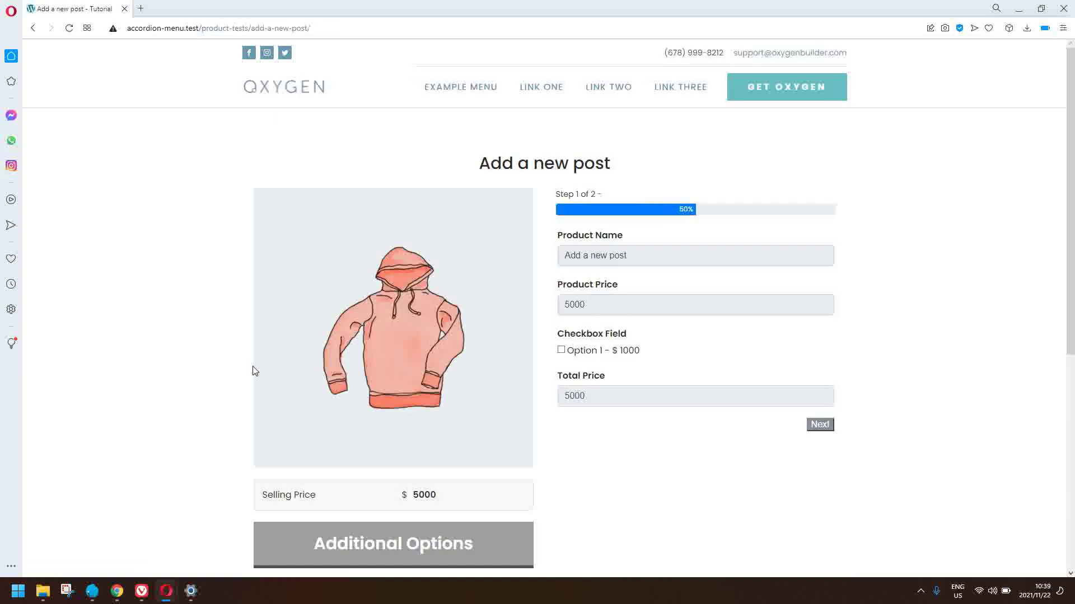
pyautogui.scroll(-5, 255, 371)
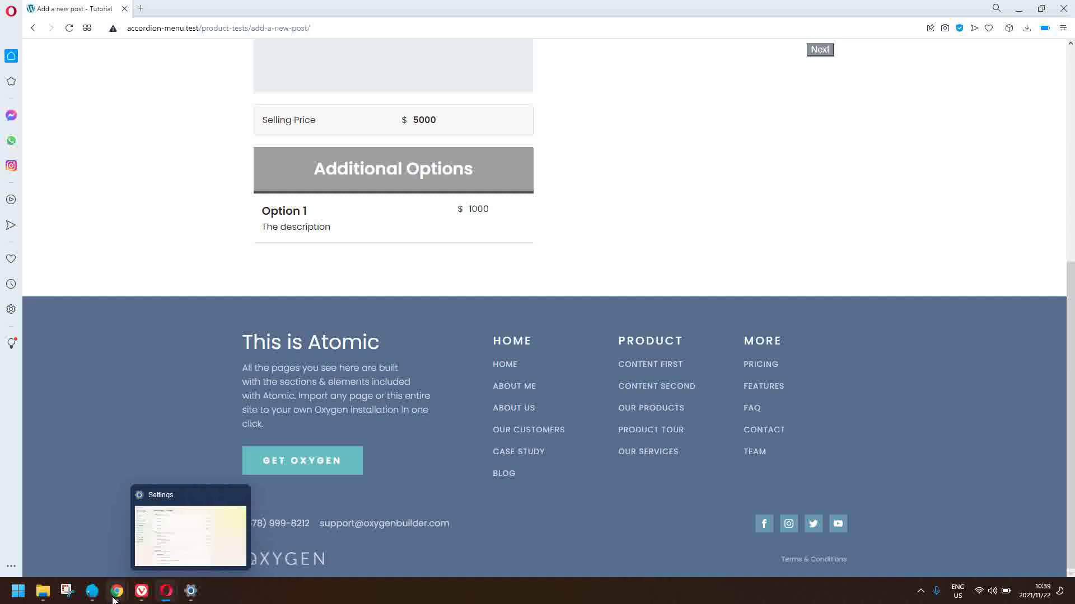
# Step: Load the pasted add-a-new-post URL in Chrome's The Second Product tab, then return to Vivaldi
pyautogui.moveTo(120, 597)
pyautogui.click(168, 538)
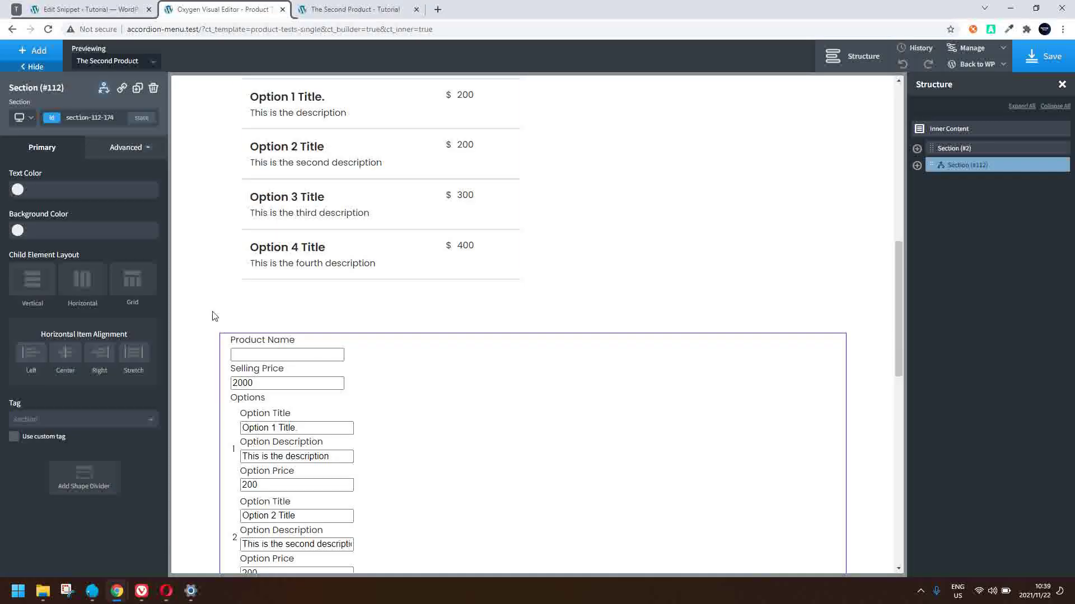
pyautogui.click(339, 8)
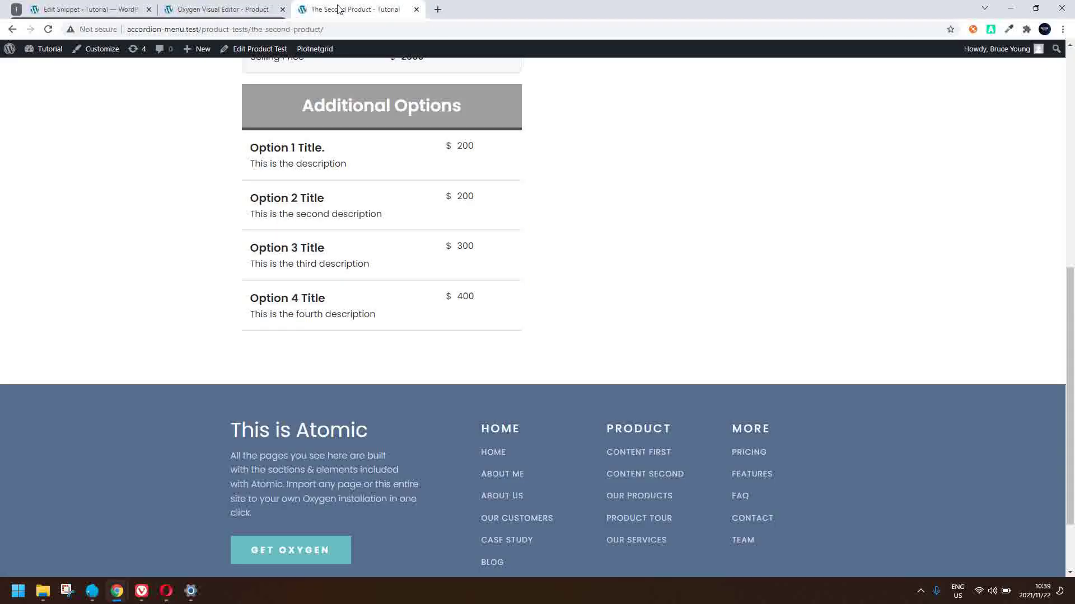
pyautogui.click(385, 32)
pyautogui.press('End')
pyautogui.hotkey('shift', 'Left')
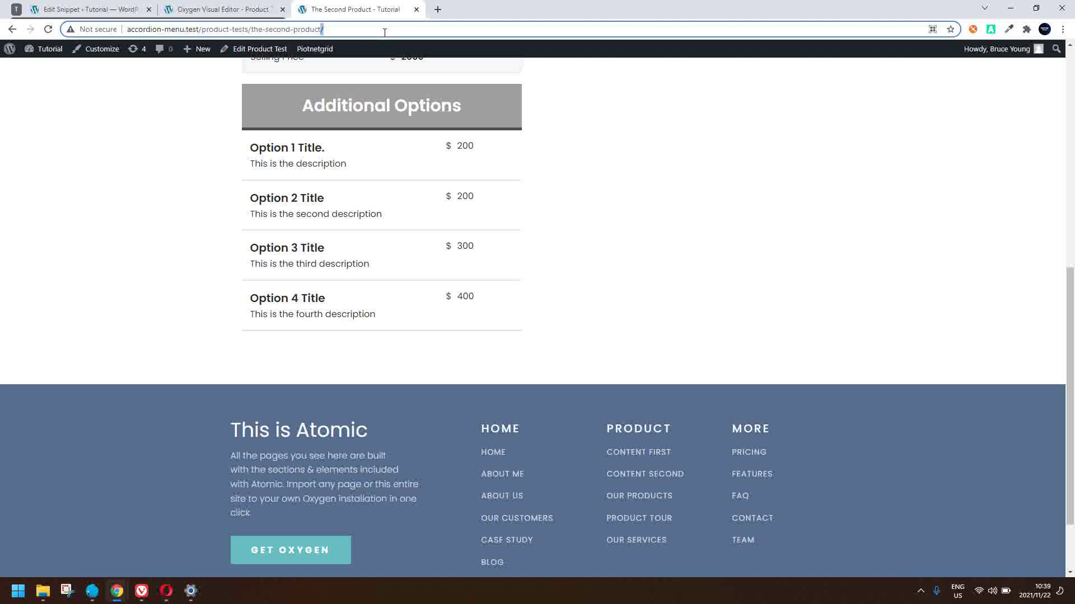
pyautogui.hotkey('ctrl', 'a')
pyautogui.hotkey('ctrl', 'v')
pyautogui.press('Return')
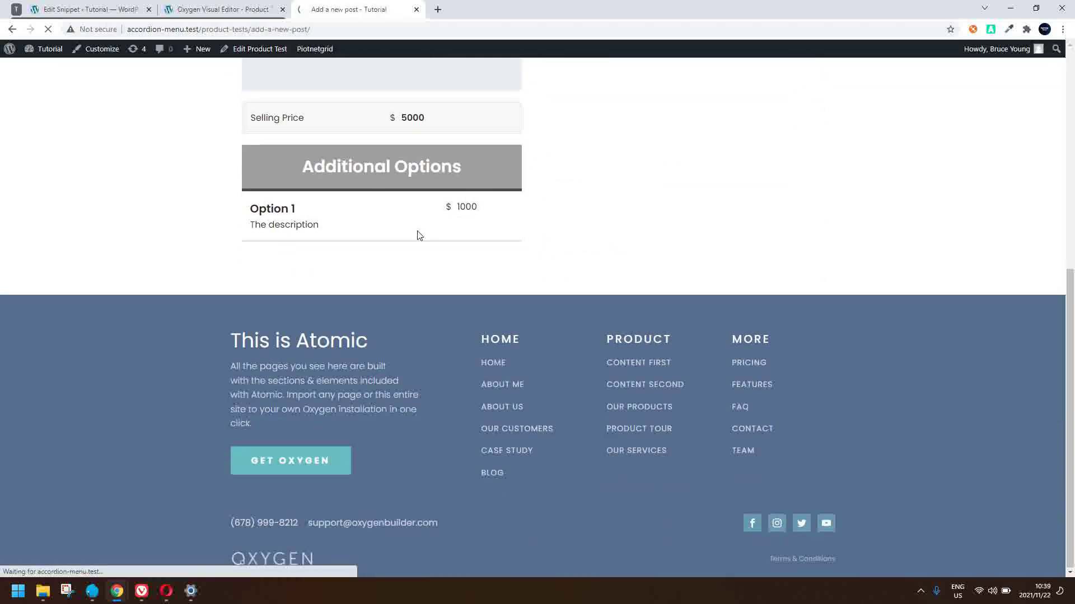
pyautogui.click(141, 592)
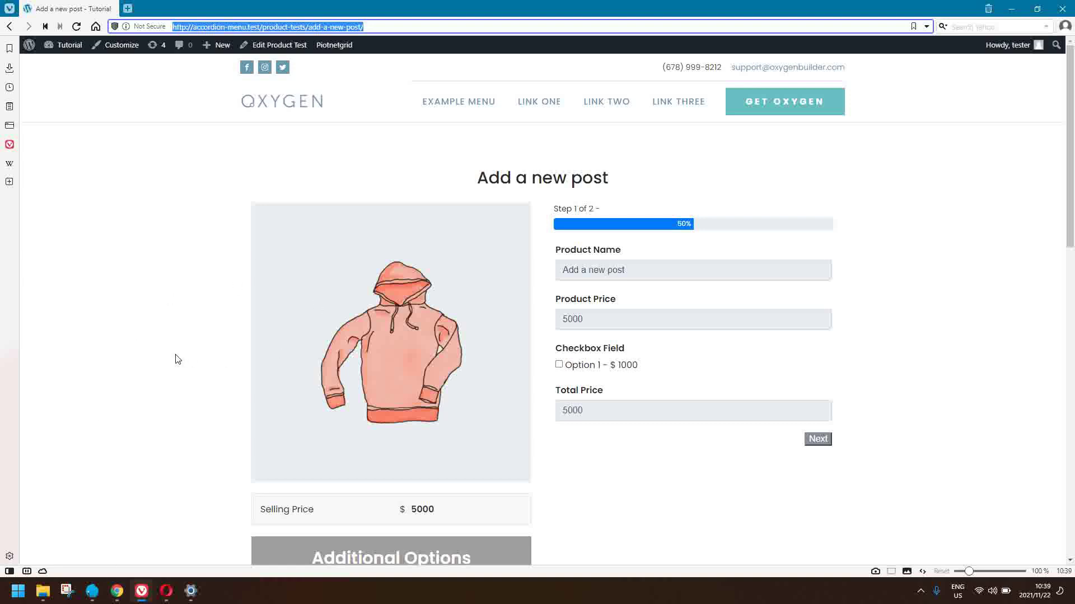
# Step: Reload the Add a new post page in Vivaldi, scroll through it, then minimise Vivaldi
pyautogui.click(77, 27)
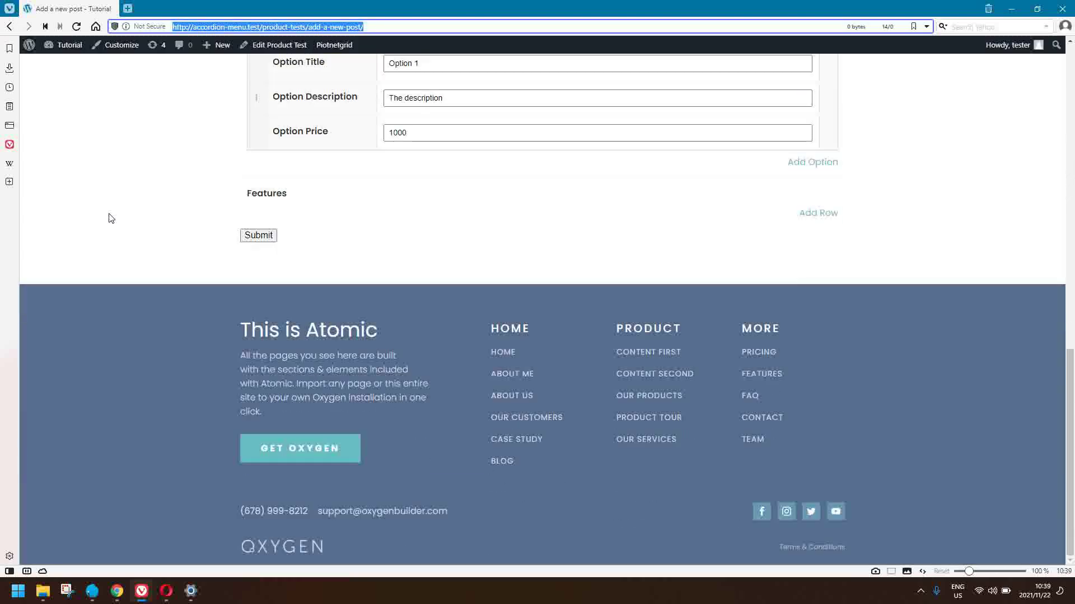
pyautogui.scroll(10, 111, 218)
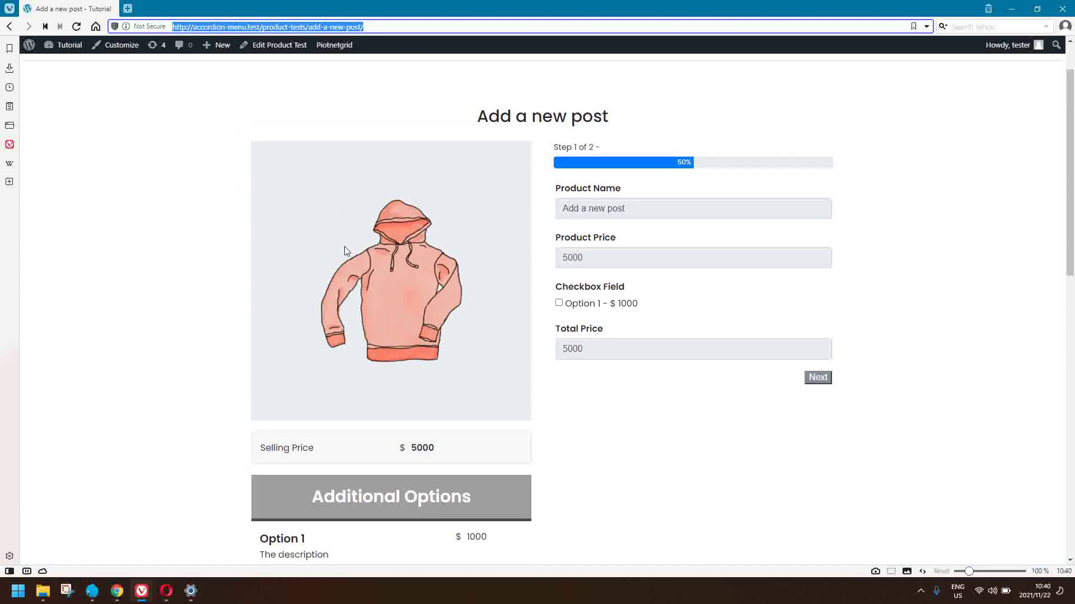
pyautogui.scroll(-9, 345, 250)
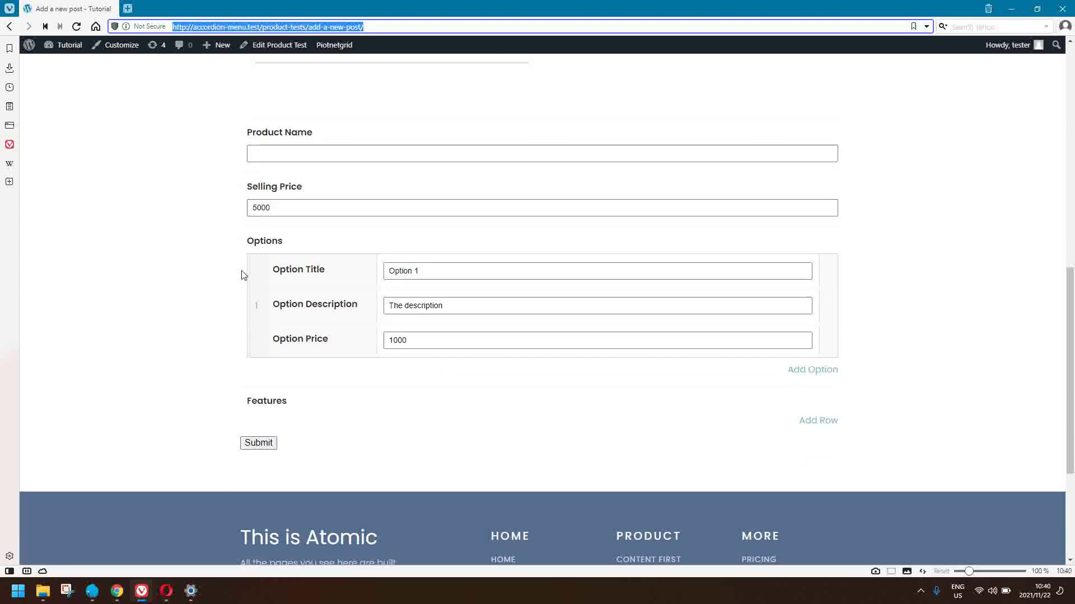
pyautogui.scroll(10, 241, 275)
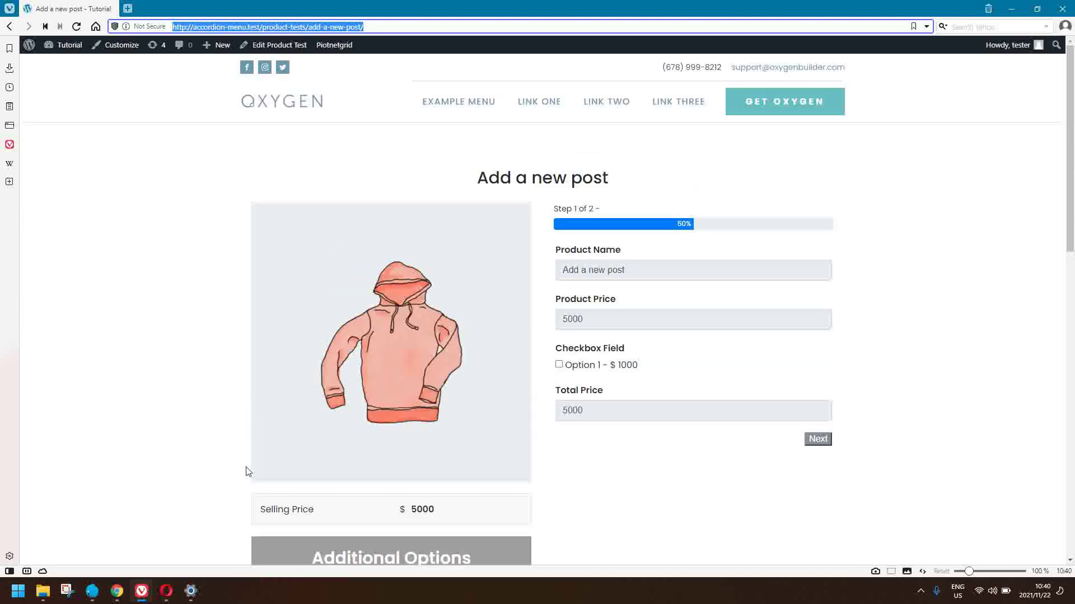
pyautogui.click(143, 593)
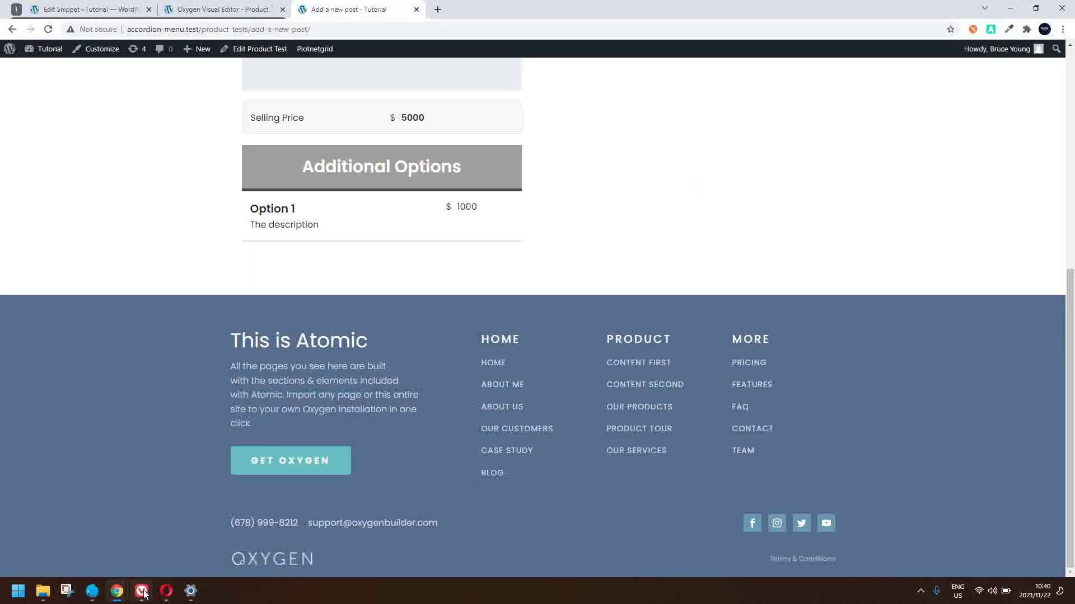
# Step: Check the by_check_author function name in the Check Author snippet, then return to the Oxygen editor
pyautogui.moveTo(116, 592)
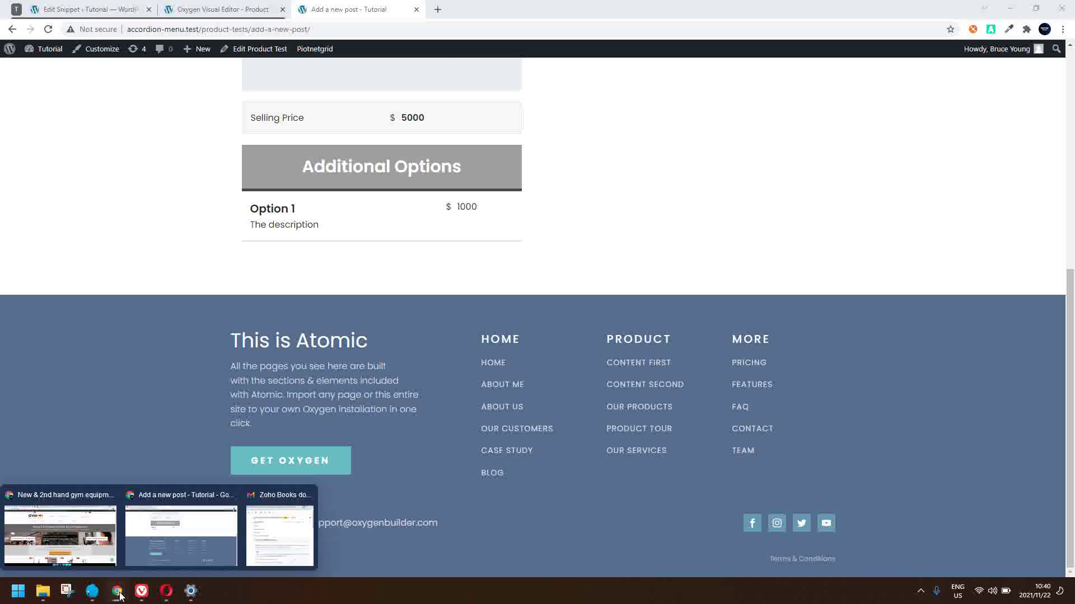
pyautogui.click(202, 543)
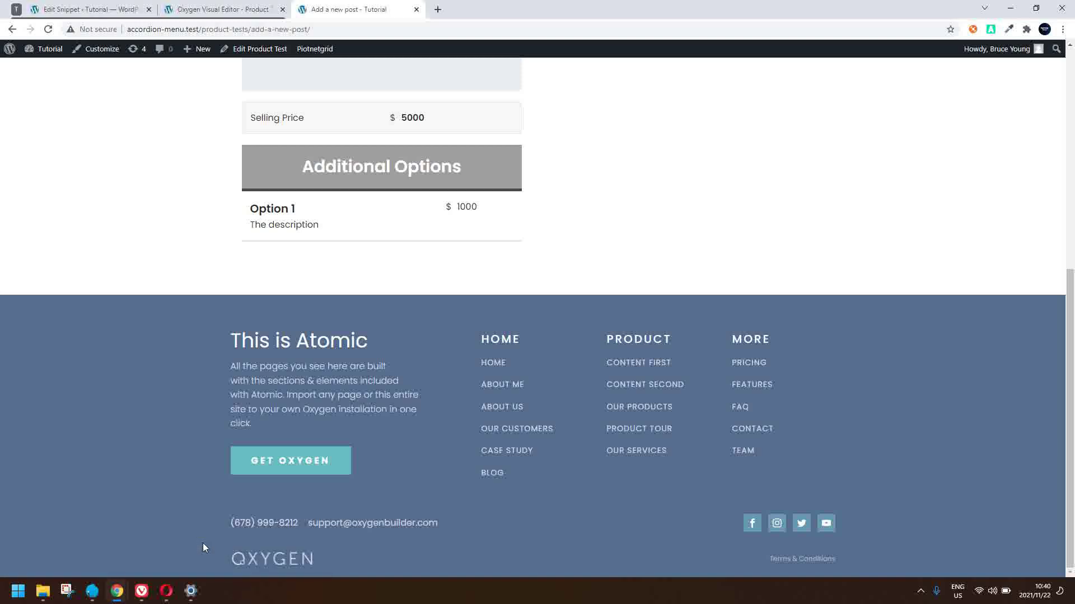
pyautogui.click(213, 8)
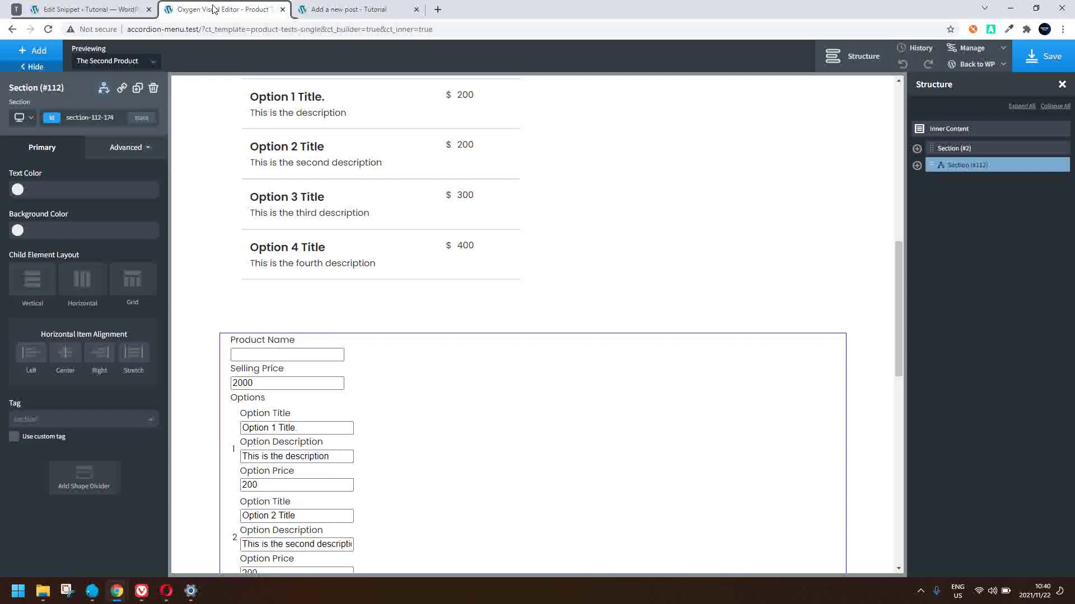
pyautogui.click(98, 9)
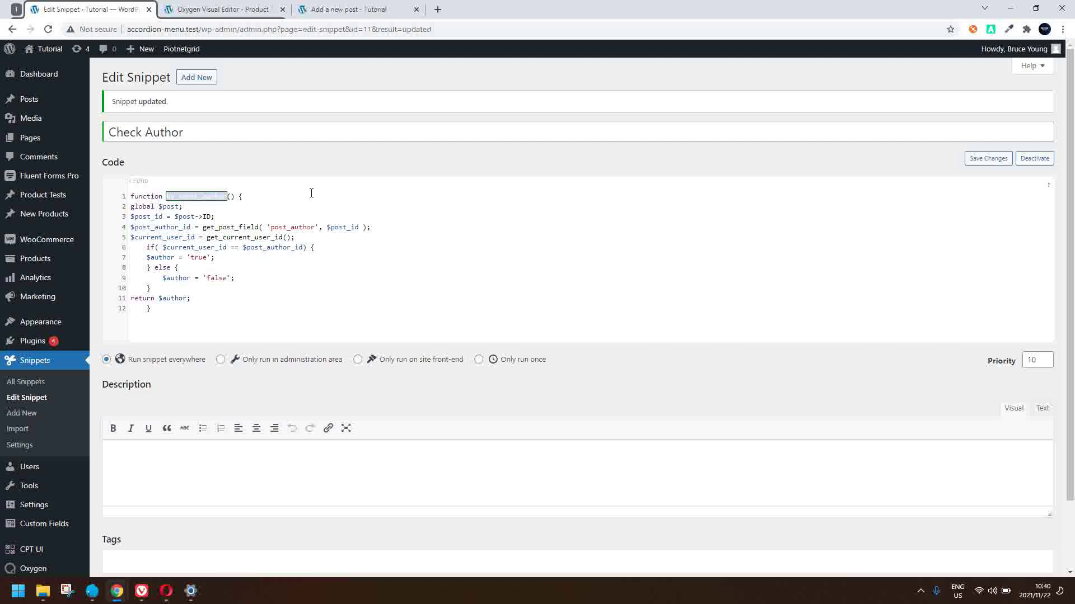
pyautogui.click(275, 215)
pyautogui.click(210, 9)
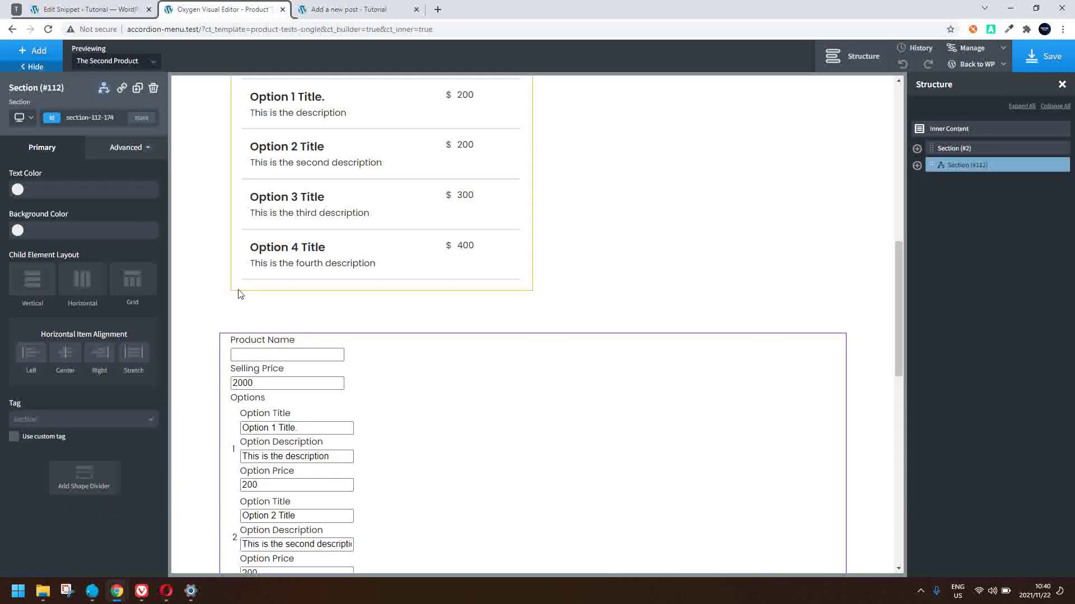
pyautogui.moveTo(102, 90)
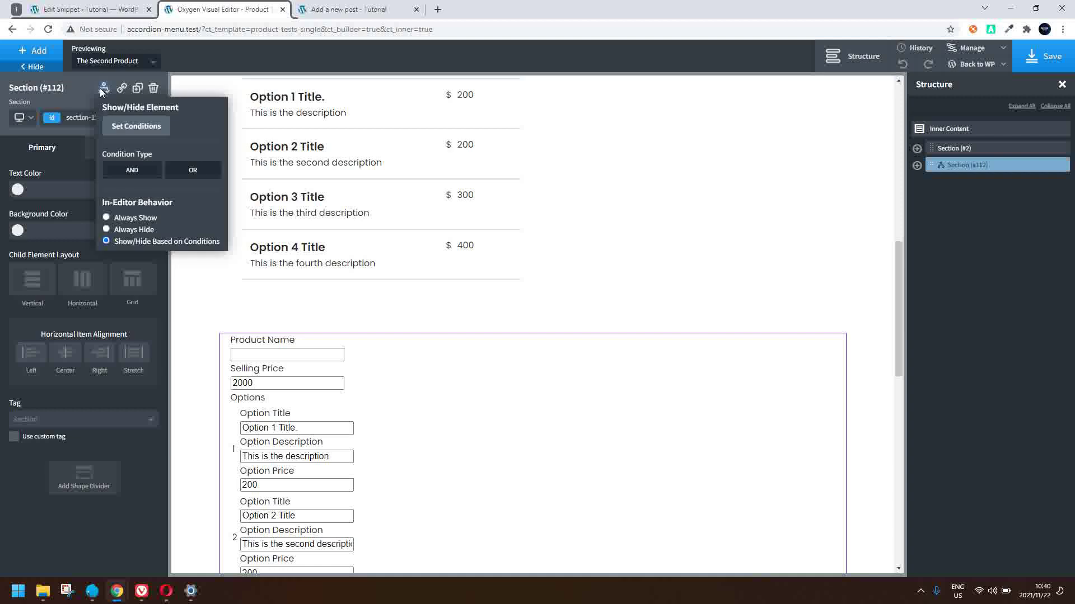
pyautogui.click(141, 125)
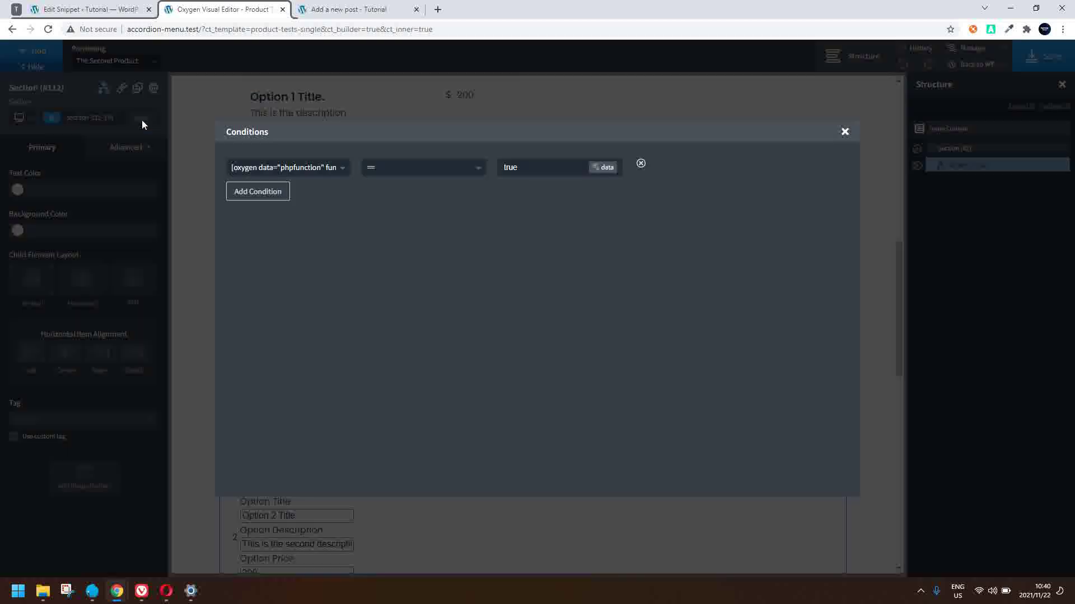
pyautogui.click(271, 169)
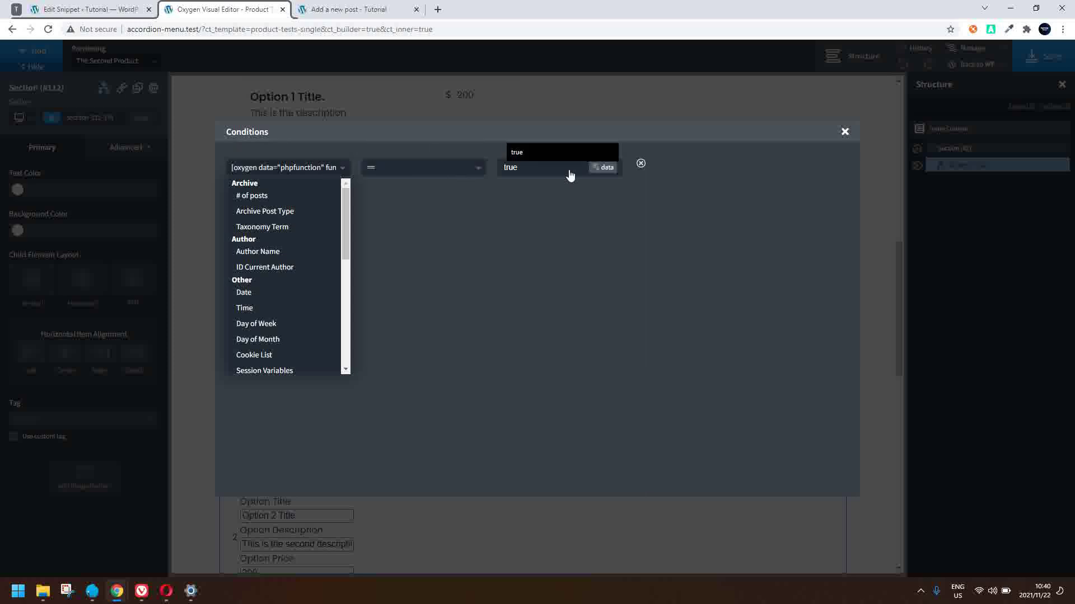
pyautogui.click(45, 10)
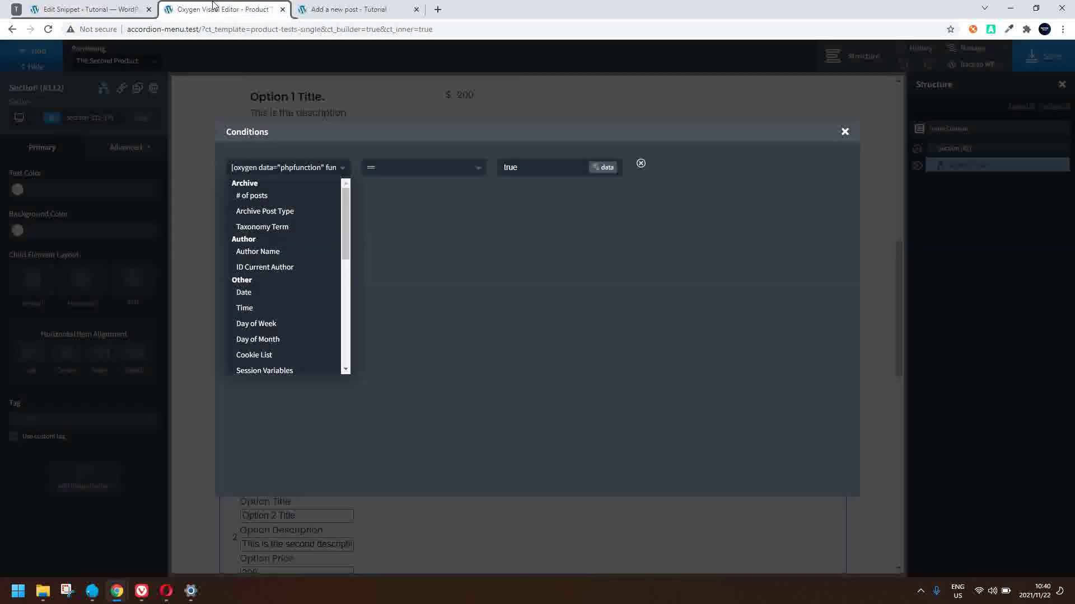
pyautogui.click(217, 9)
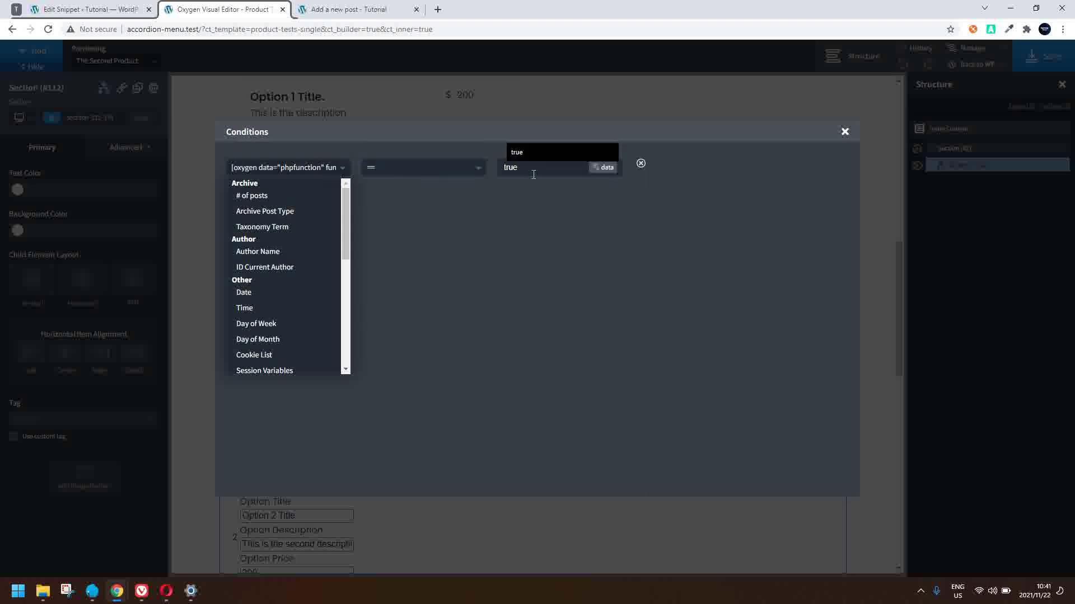
pyautogui.click(845, 132)
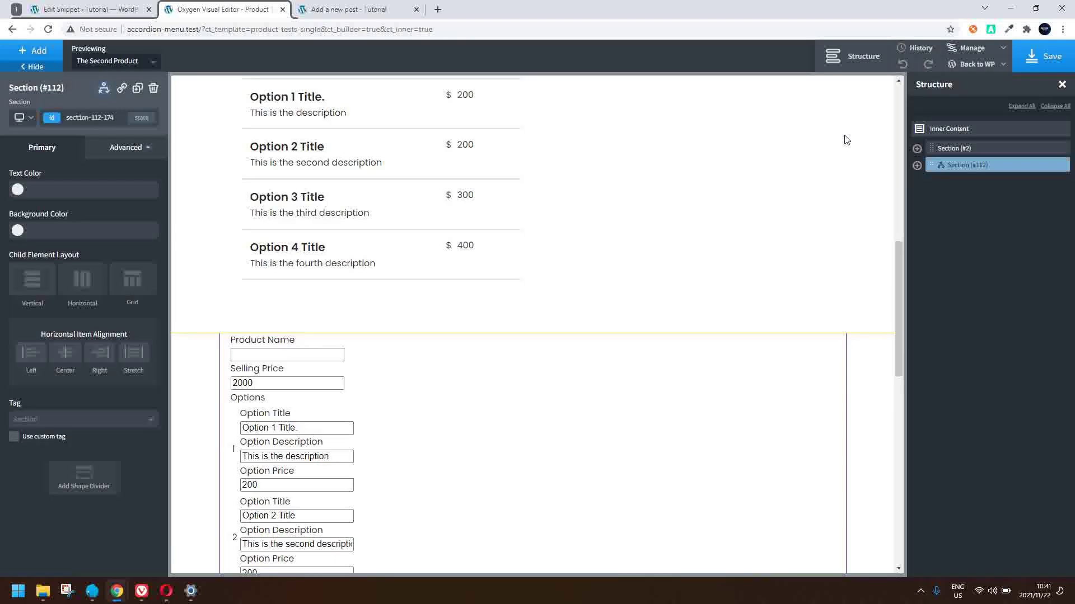